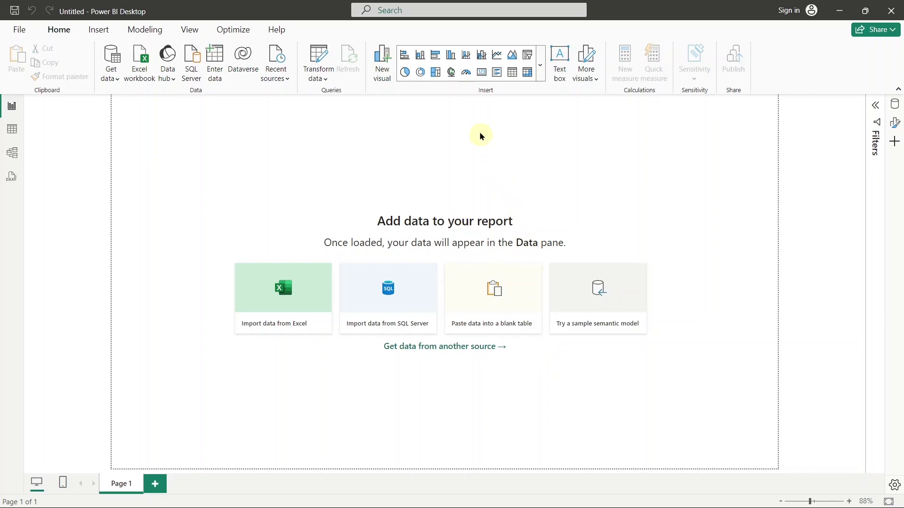
- Add a gauge visual to the empty report page and enlarge it to fill most of the page's height
{"action": "left_click", "coordinate": [464, 74]}
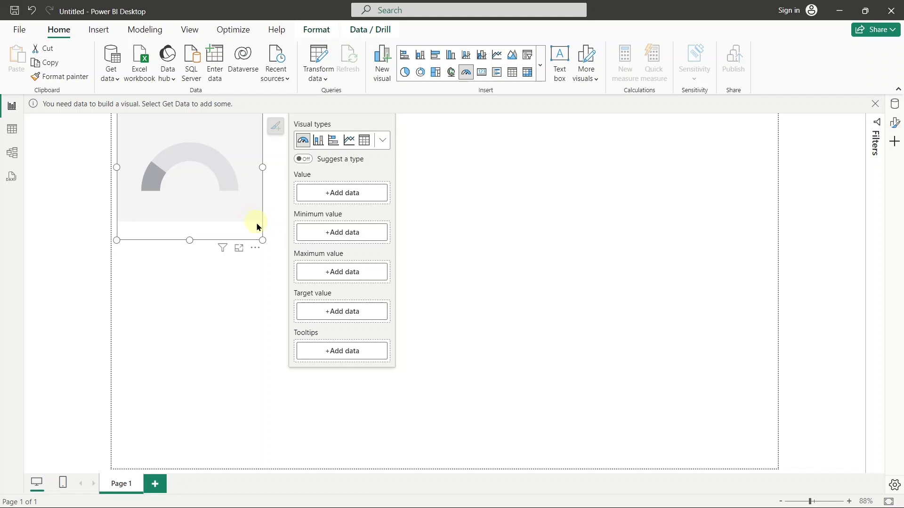
{"action": "left_click_drag", "start_coordinate": [261, 239], "coordinate": [493, 431]}
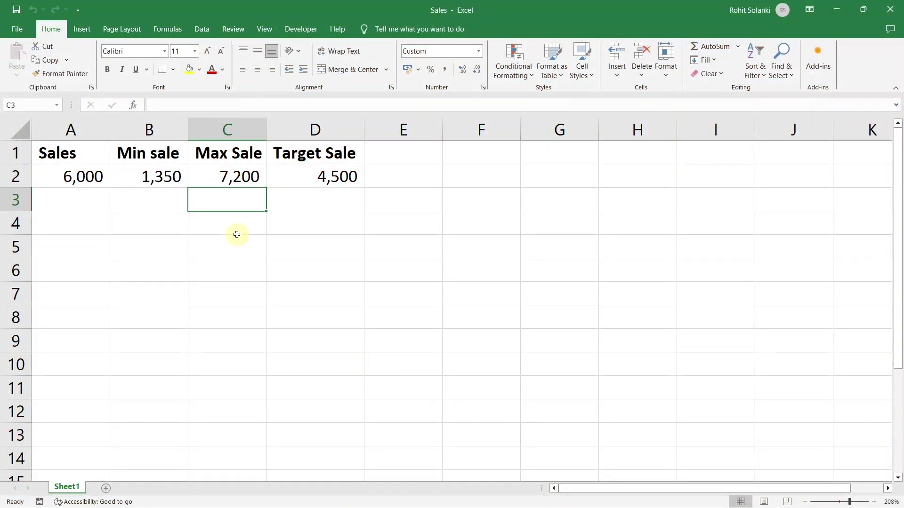
- Switch to the Sales workbook in Excel and copy the Sales, Min sale, Max Sale and Target Sale headers with their values, A1:D2
{"action": "left_click", "coordinate": [91, 155]}
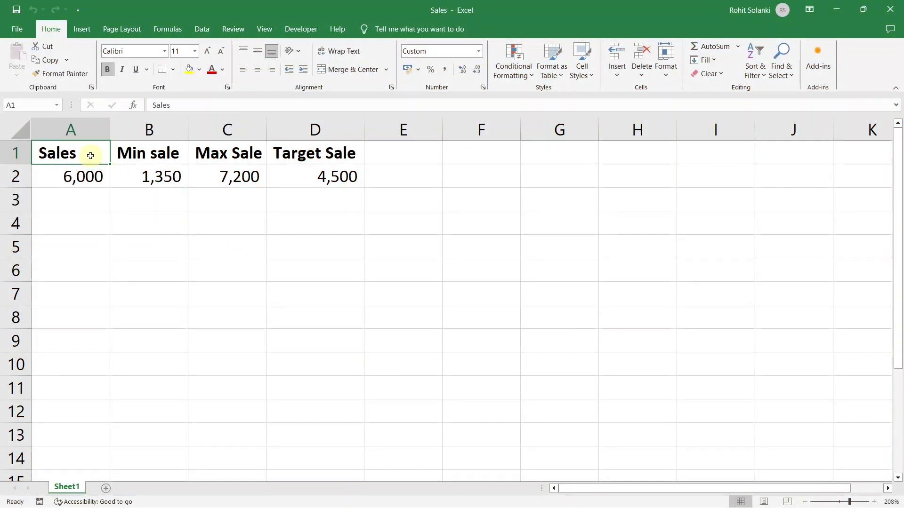
{"action": "left_click", "coordinate": [155, 156]}
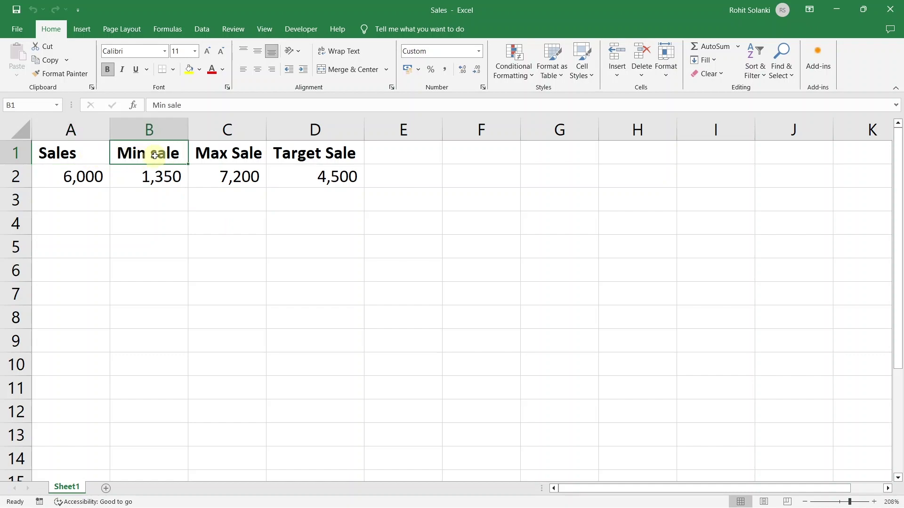
{"action": "left_click", "coordinate": [216, 158]}
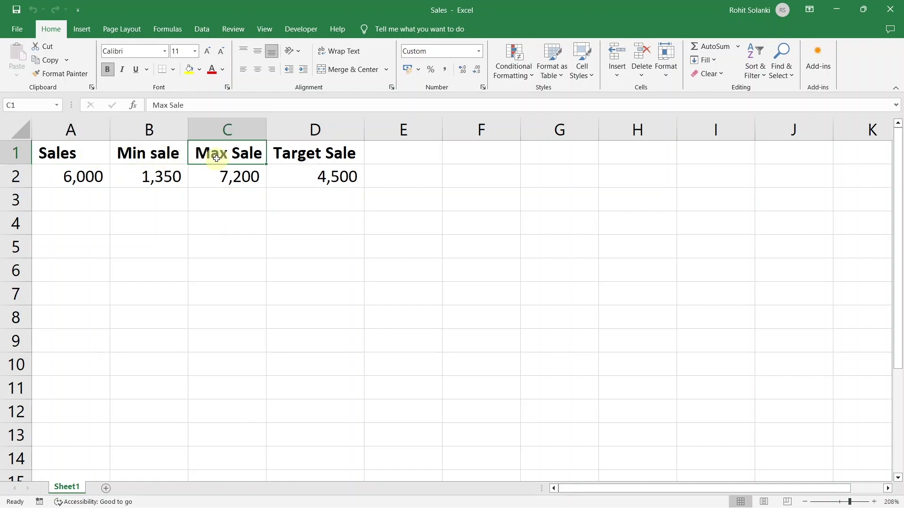
{"action": "left_click", "coordinate": [299, 159]}
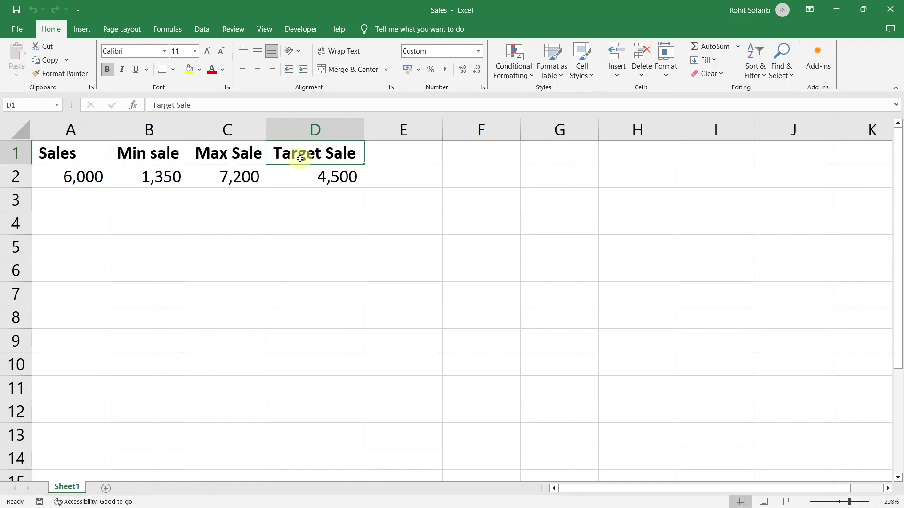
{"action": "left_click_drag", "start_coordinate": [99, 154], "coordinate": [323, 182]}
{"action": "key", "text": "ctrl+c"}
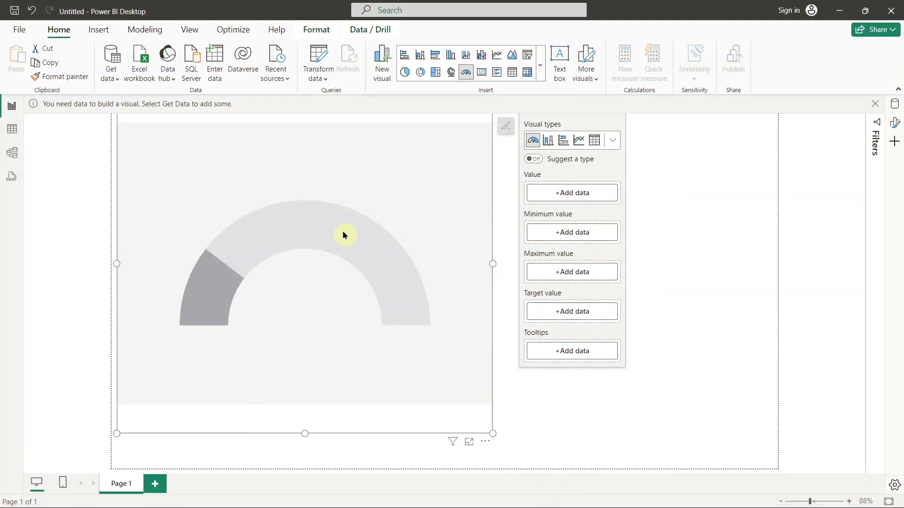
- Back in Power BI Desktop, create a table from the copied sales data, load it into the report and show its fields
{"action": "left_click", "coordinate": [215, 74]}
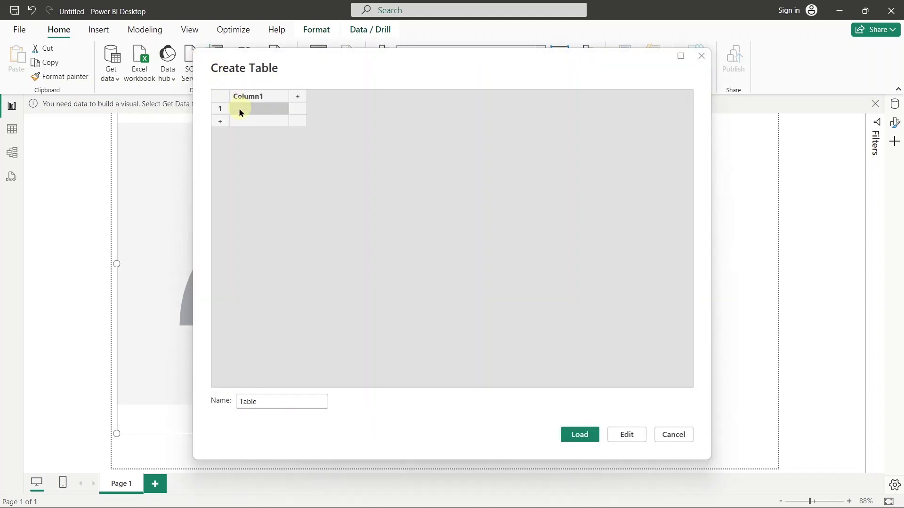
{"action": "key", "text": "ctrl+v"}
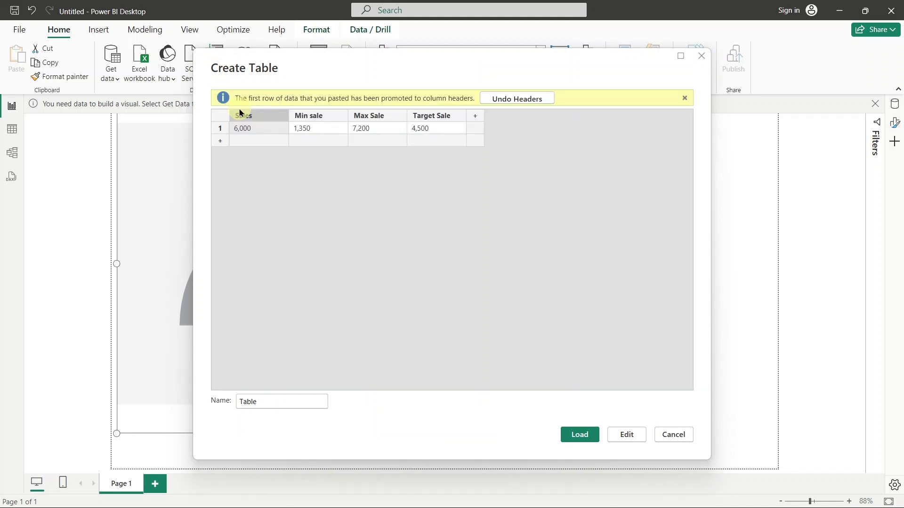
{"action": "left_click", "coordinate": [570, 435]}
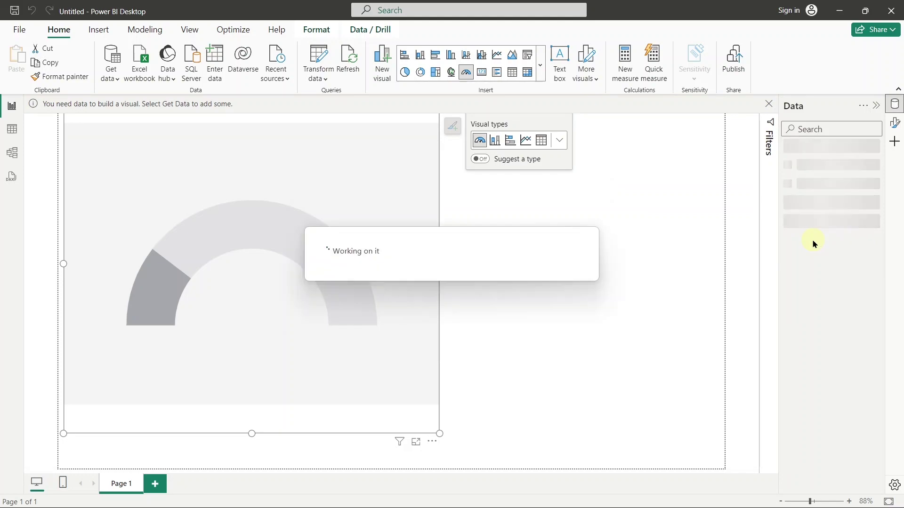
{"action": "left_click", "coordinate": [783, 149]}
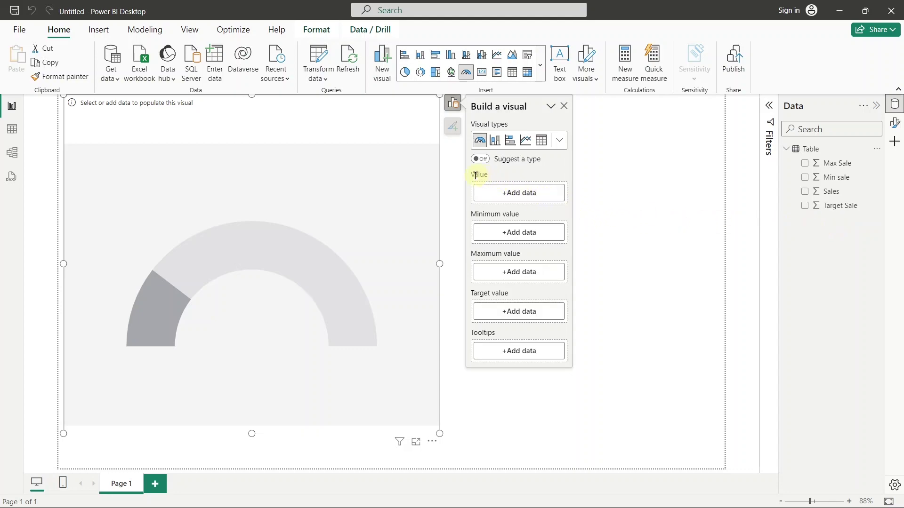
- Assign the Sales field to the gauge's Value
{"action": "left_click", "coordinate": [511, 195]}
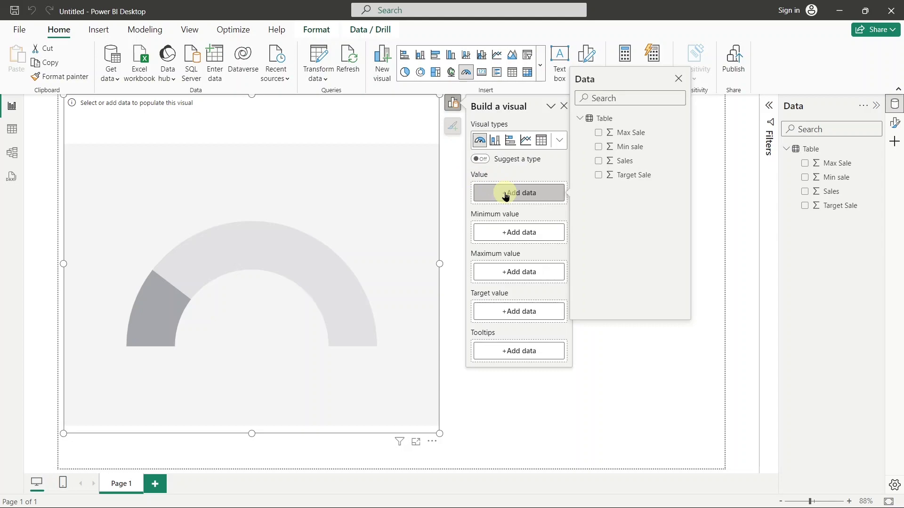
{"action": "left_click", "coordinate": [598, 161]}
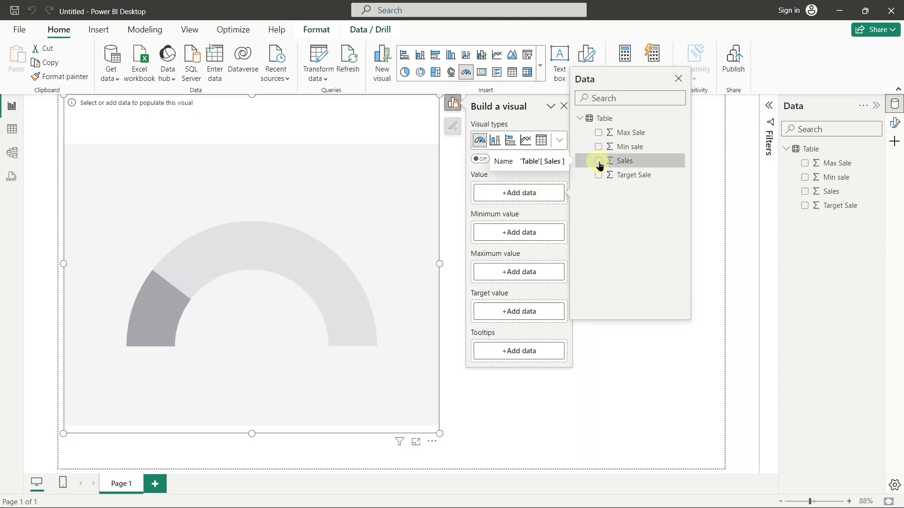
{"action": "left_click", "coordinate": [678, 78]}
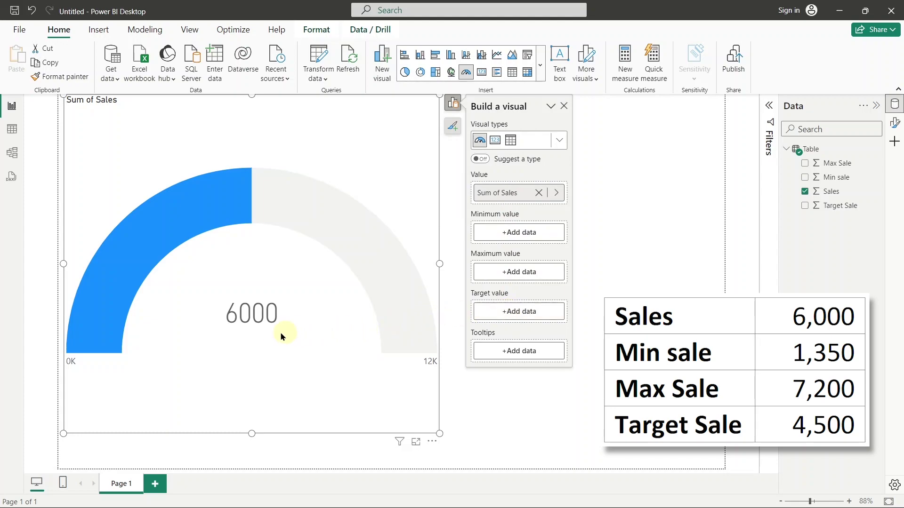
- Set the gauge's minimum value to the Min sale field and its maximum value to the Max Sale field
{"action": "mouse_move", "coordinate": [255, 330]}
{"action": "mouse_move", "coordinate": [433, 365]}
{"action": "left_click", "coordinate": [524, 235]}
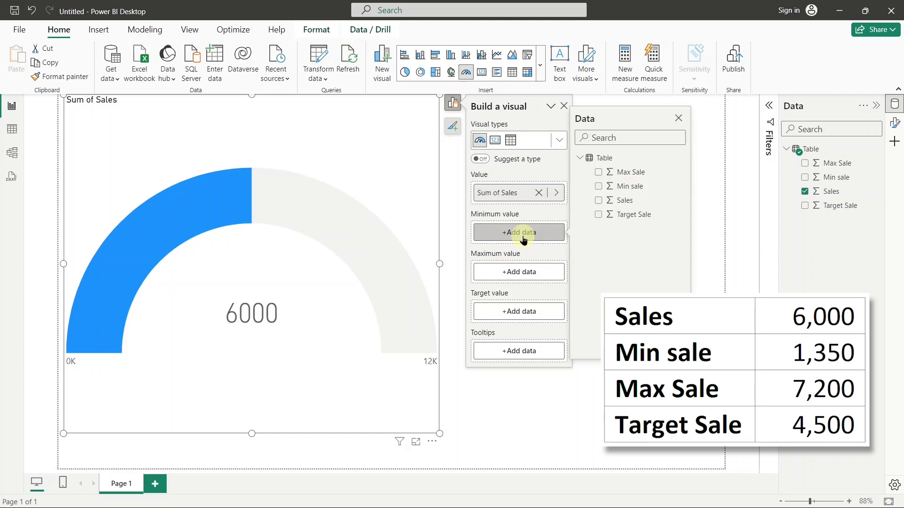
{"action": "left_click", "coordinate": [599, 188]}
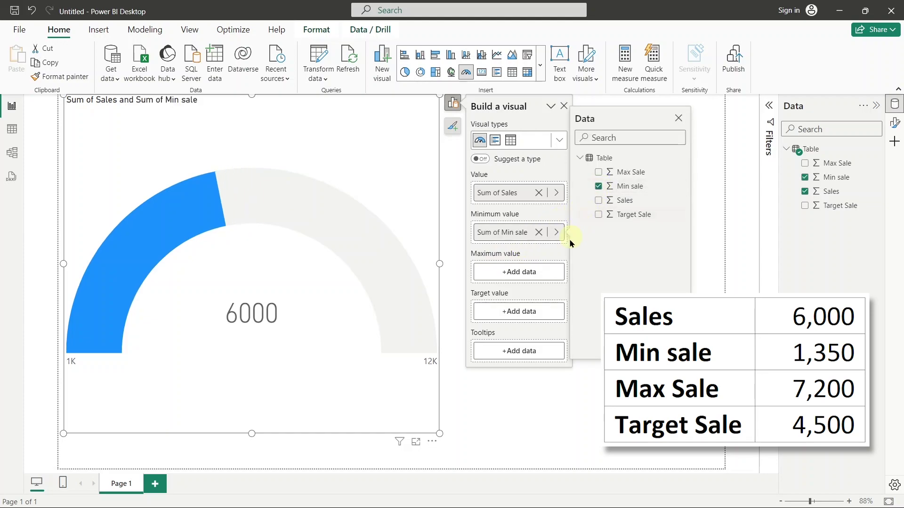
{"action": "left_click", "coordinate": [539, 274]}
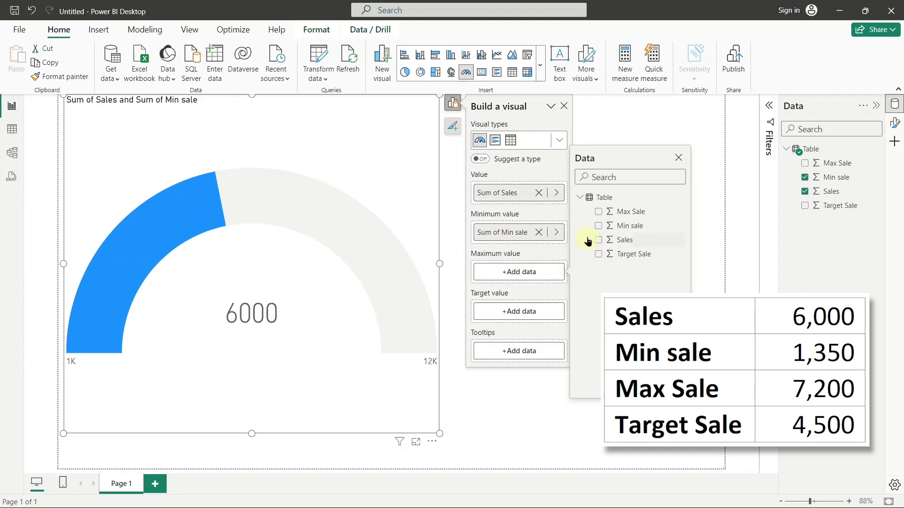
{"action": "left_click", "coordinate": [599, 212]}
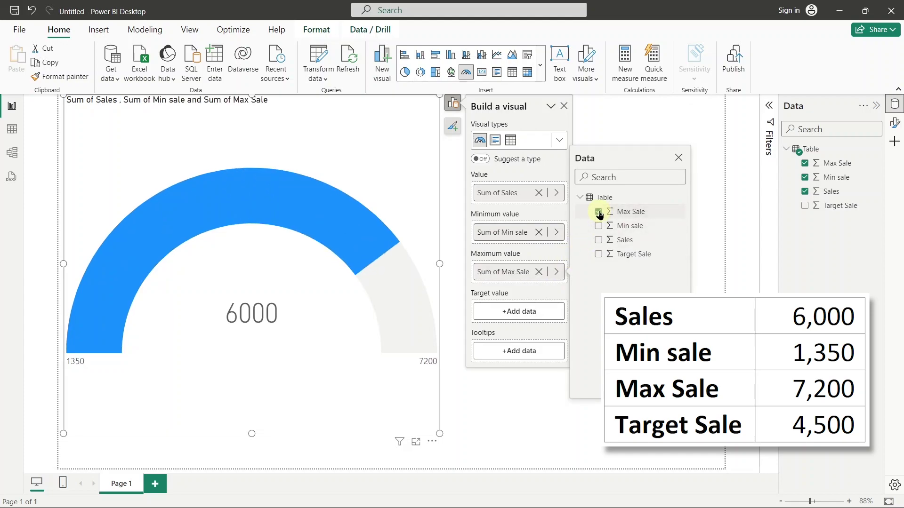
{"action": "left_click", "coordinate": [678, 158]}
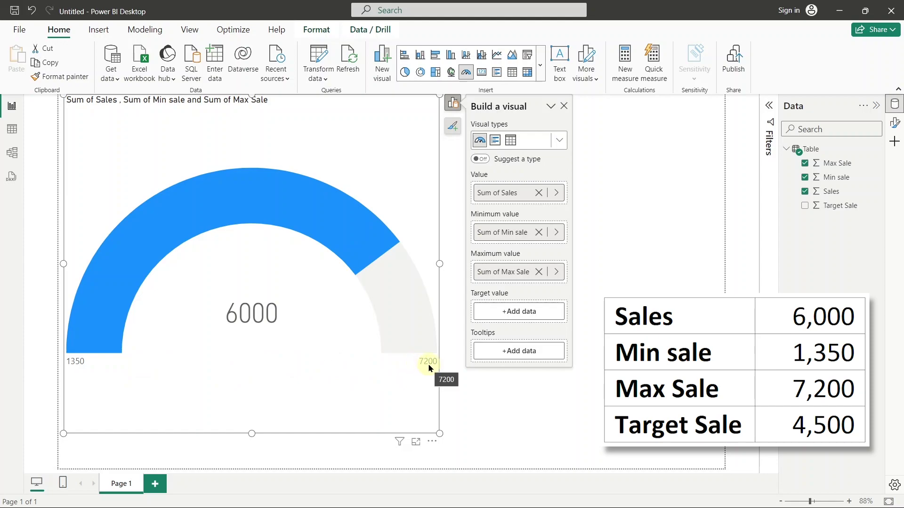
- Set the gauge's target value to the Target Sale field
{"action": "left_click", "coordinate": [511, 312]}
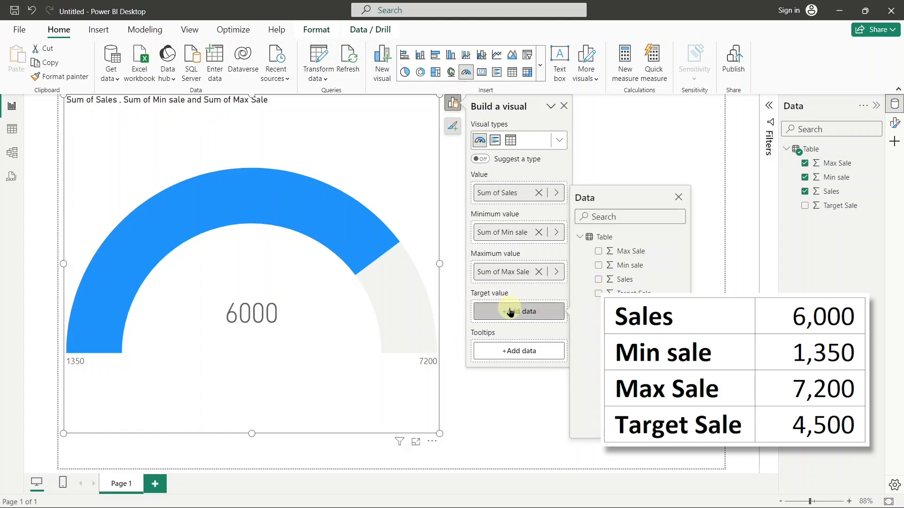
{"action": "left_click", "coordinate": [598, 294]}
{"action": "left_click", "coordinate": [678, 197]}
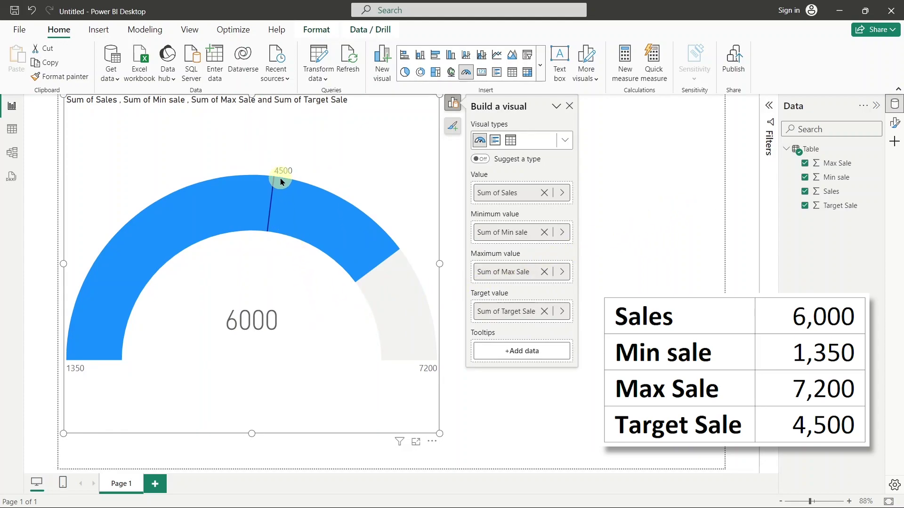
{"action": "mouse_move", "coordinate": [281, 179]}
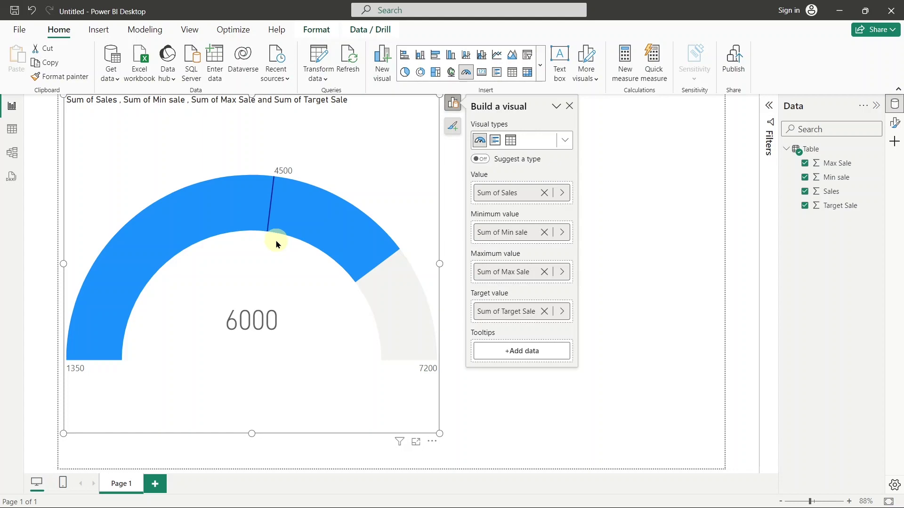
- Shrink the gauge to a small visual in the page's upper-left corner and deselect it
{"action": "left_click", "coordinate": [438, 436]}
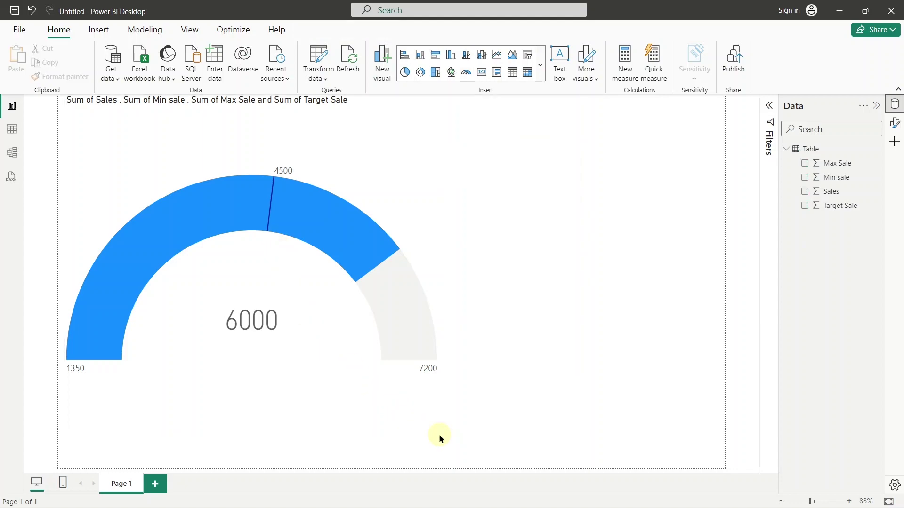
{"action": "left_click", "coordinate": [437, 431]}
{"action": "left_click_drag", "start_coordinate": [438, 431], "coordinate": [194, 189]}
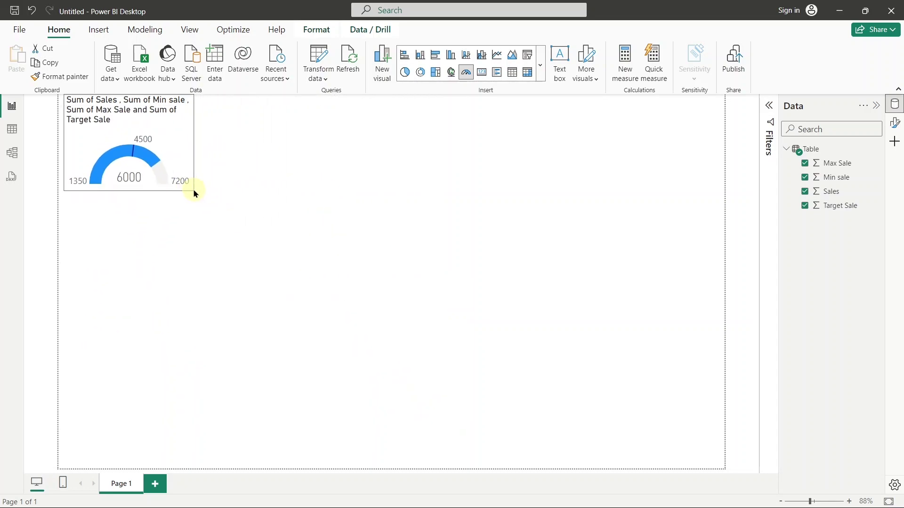
{"action": "left_click", "coordinate": [234, 153]}
- Load the Orders sheet from the Global Superstore.xls workbook, then collapse Table and expand Orders in the field list
{"action": "left_click", "coordinate": [140, 56]}
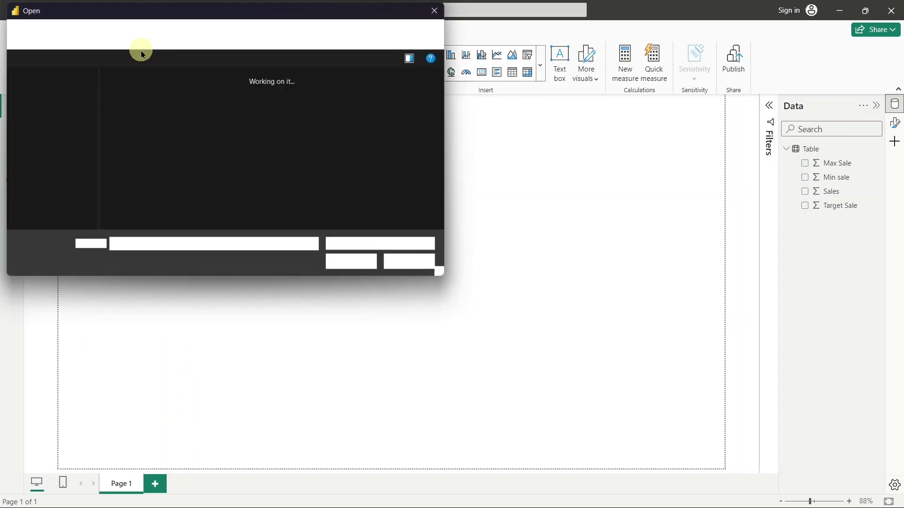
{"action": "left_click", "coordinate": [138, 188]}
{"action": "left_click", "coordinate": [352, 263]}
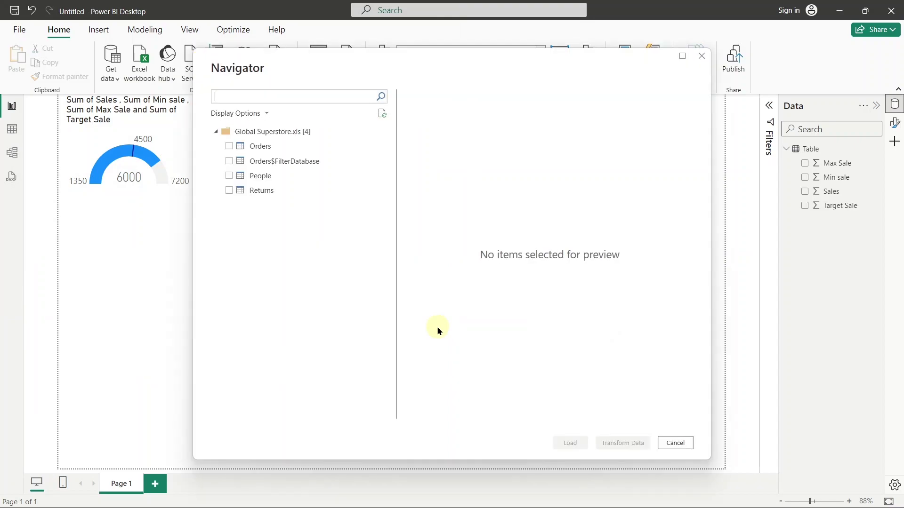
{"action": "left_click", "coordinate": [229, 147]}
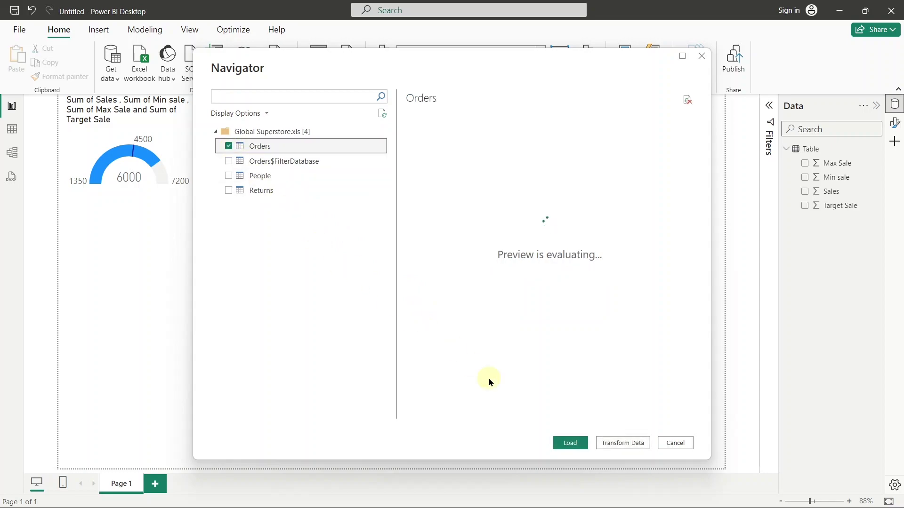
{"action": "left_click", "coordinate": [578, 448]}
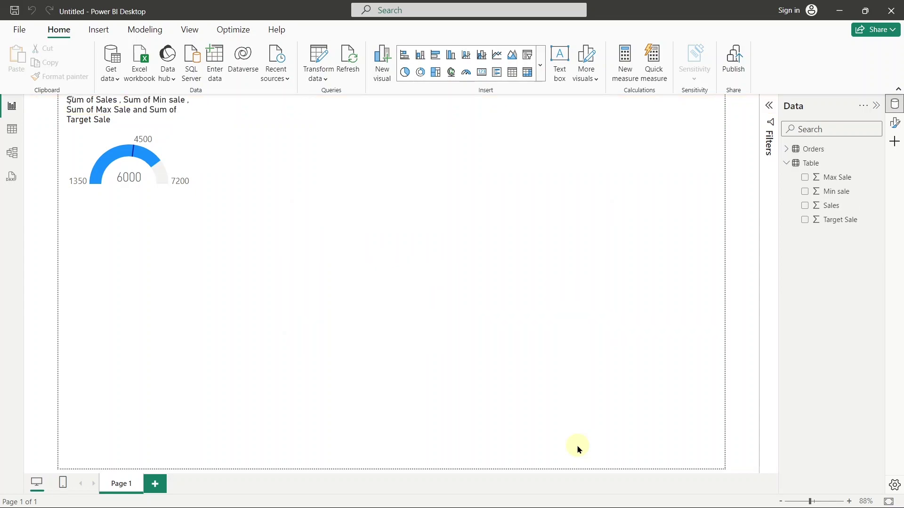
{"action": "left_click", "coordinate": [786, 163]}
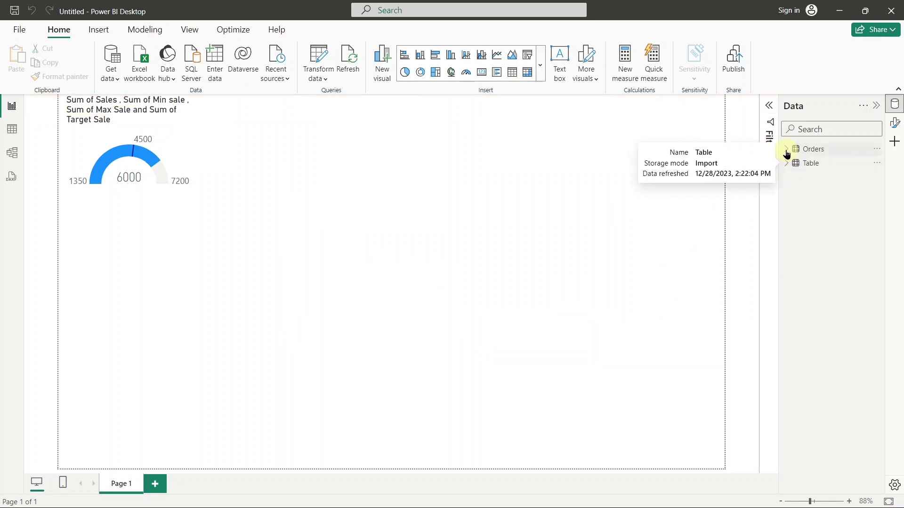
{"action": "left_click", "coordinate": [786, 148]}
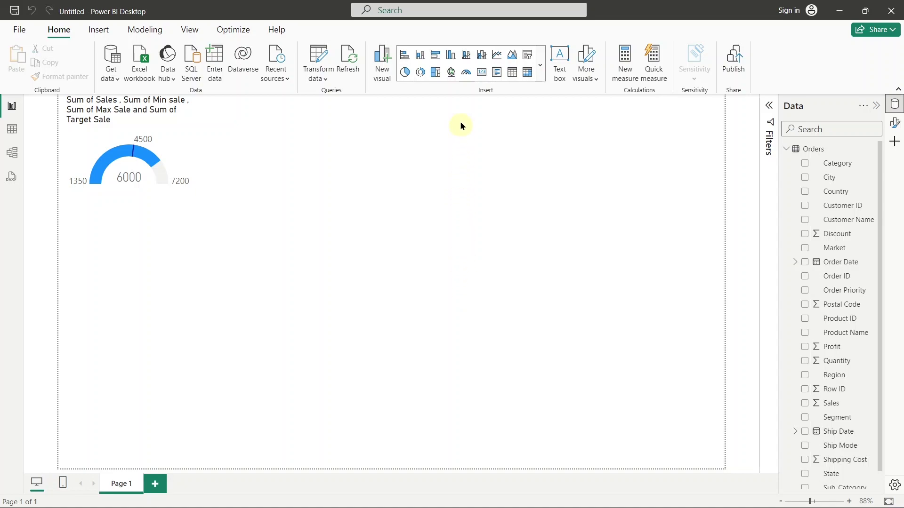
- Add a second gauge visual, enlarge it and move it toward the middle of the page
{"action": "left_click", "coordinate": [465, 74]}
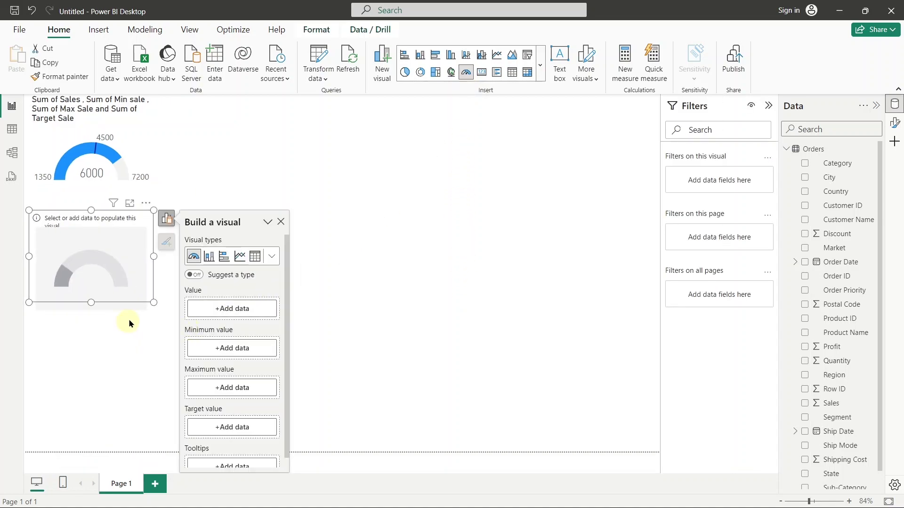
{"action": "left_click_drag", "start_coordinate": [151, 300], "coordinate": [398, 451]}
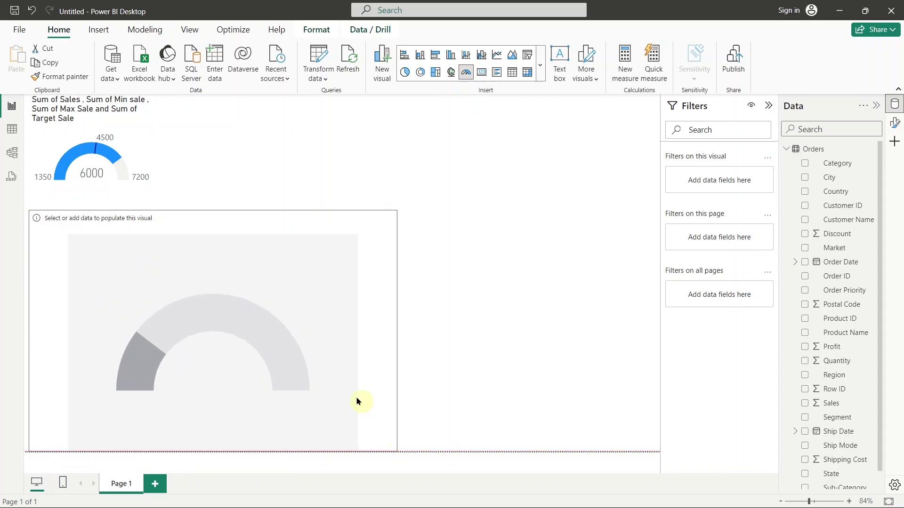
{"action": "left_click_drag", "start_coordinate": [312, 360], "coordinate": [399, 290]}
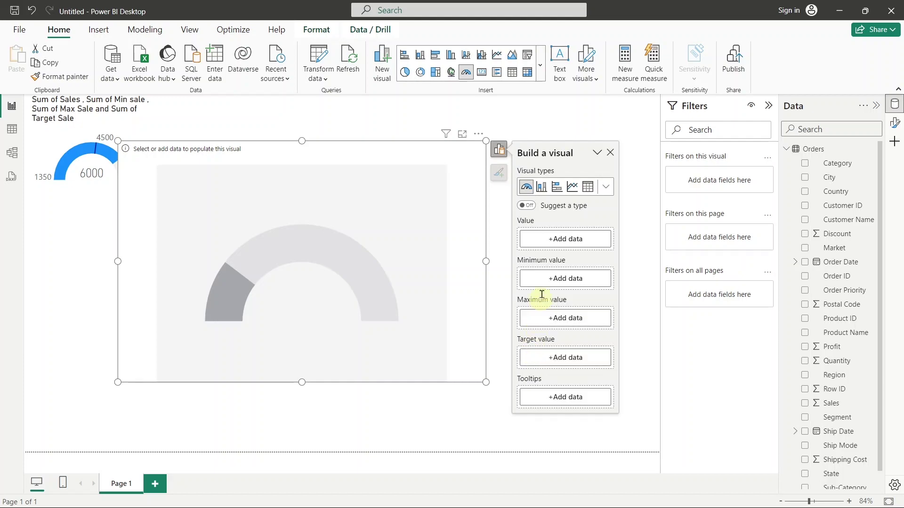
- Set the second gauge's value to the Sales field from the Orders table
{"action": "left_click", "coordinate": [542, 240]}
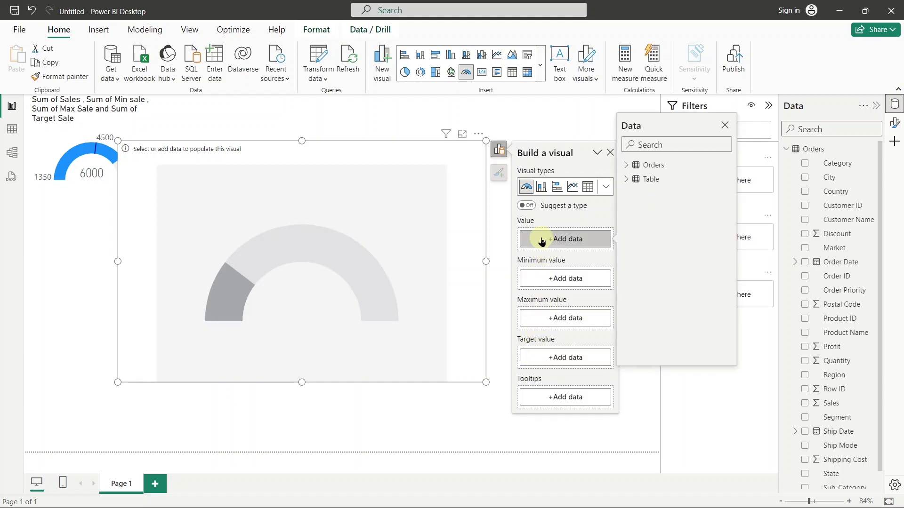
{"action": "left_click", "coordinate": [630, 166]}
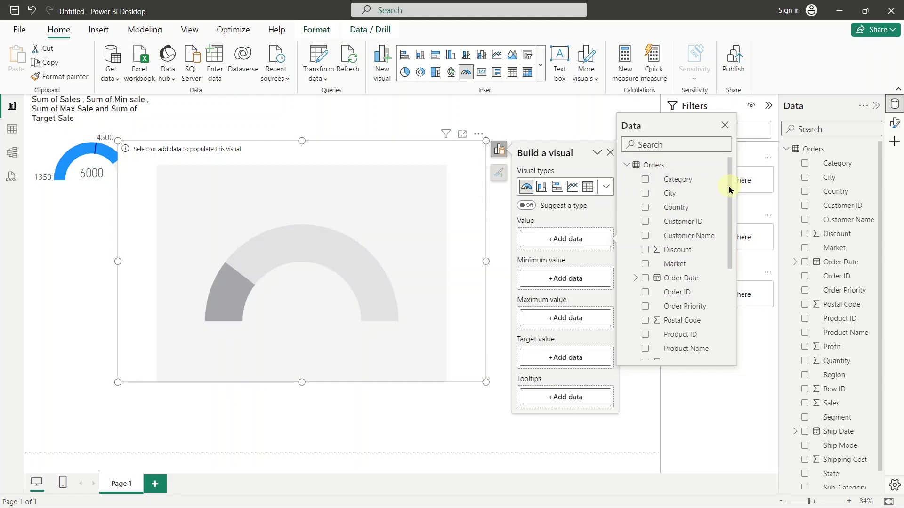
{"action": "left_click_drag", "start_coordinate": [730, 182], "coordinate": [725, 322]}
{"action": "left_click", "coordinate": [646, 254]}
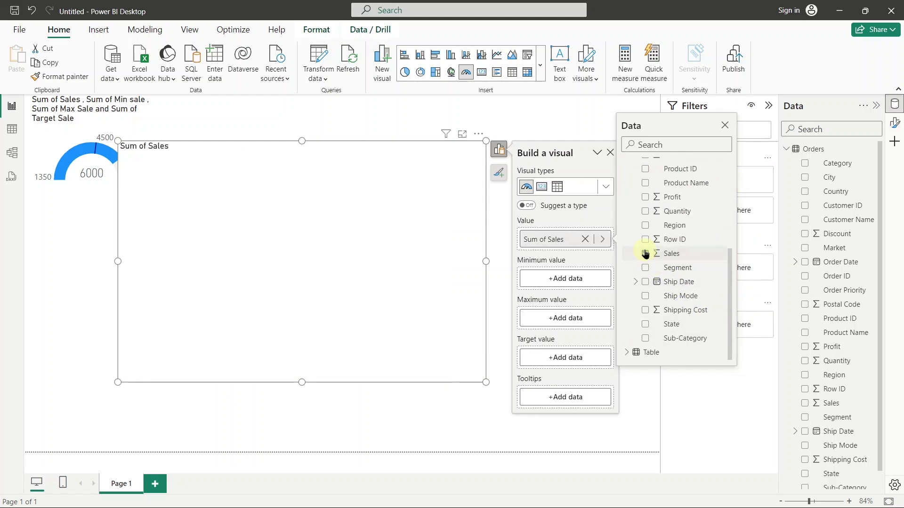
{"action": "left_click", "coordinate": [724, 124]}
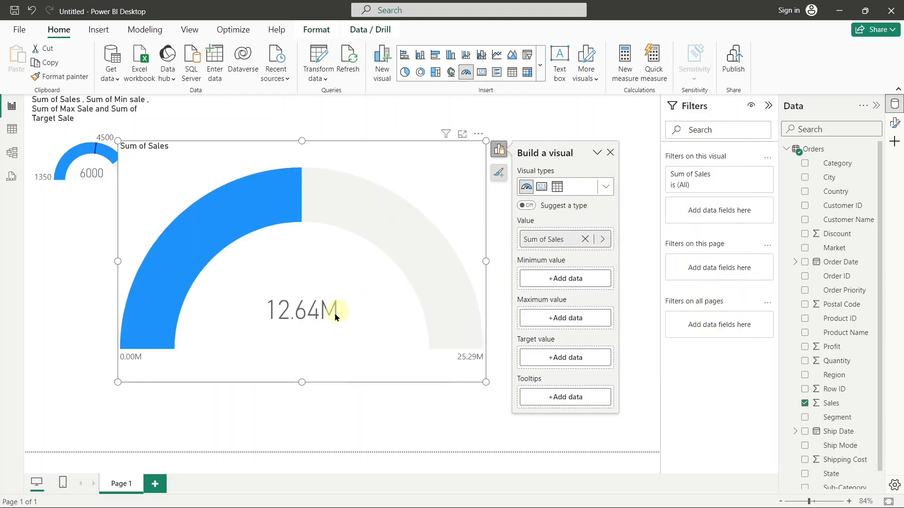
- Create a measure in the Orders table defined as Target Sales = SUM(Orders[Sales])*1.25
{"action": "mouse_move", "coordinate": [314, 324]}
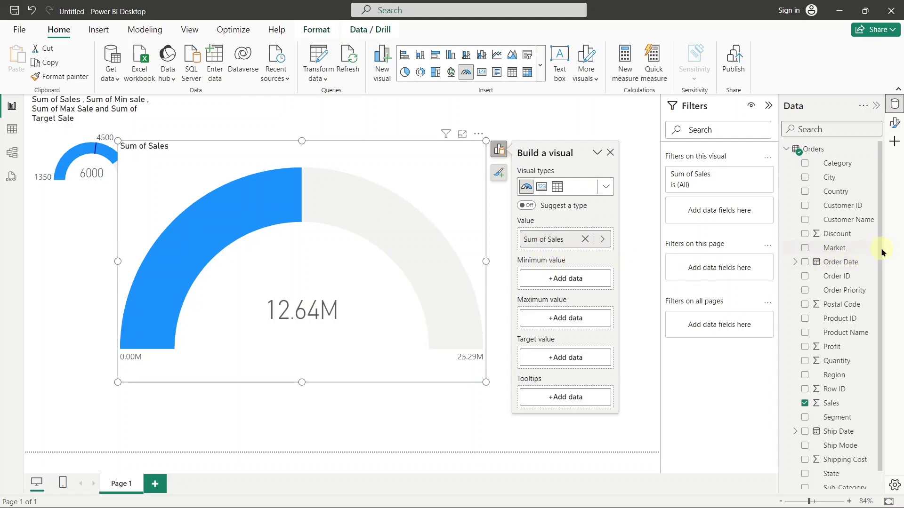
{"action": "left_click_drag", "start_coordinate": [878, 283], "coordinate": [870, 264]}
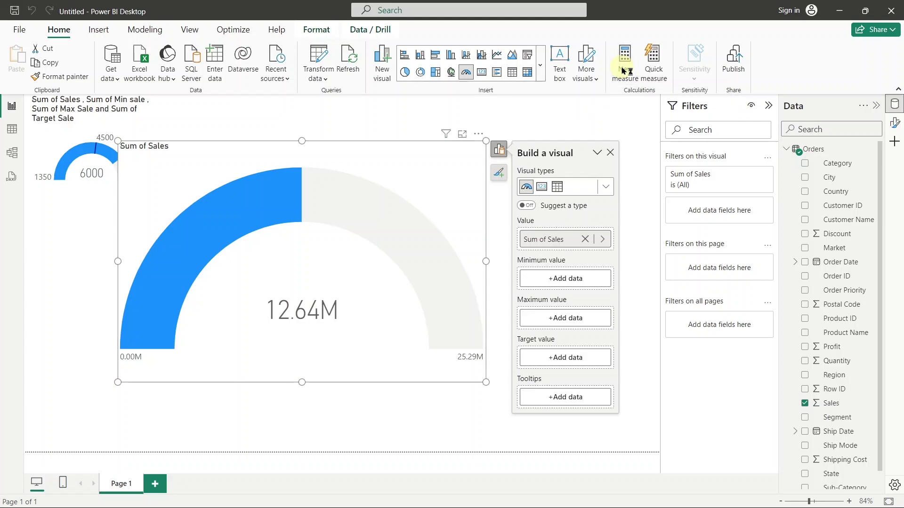
{"action": "left_click", "coordinate": [624, 70]}
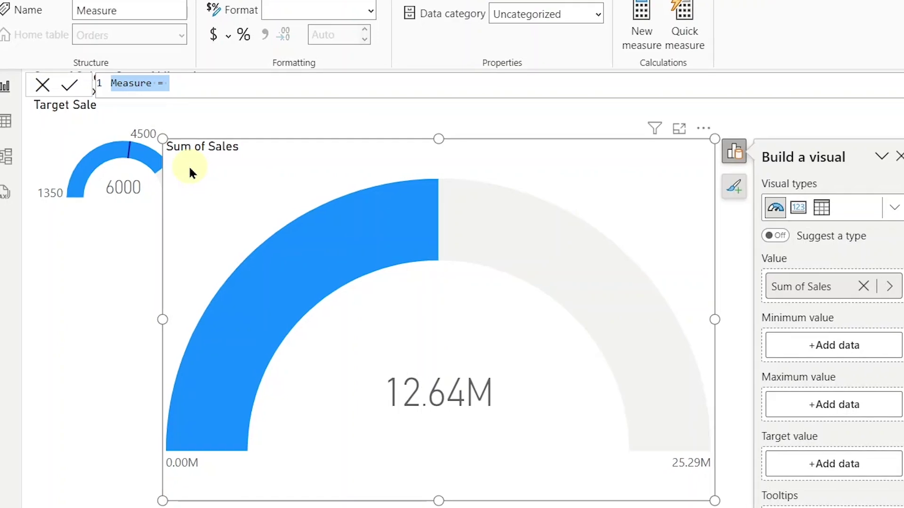
{"action": "key", "text": "BackSpace"}
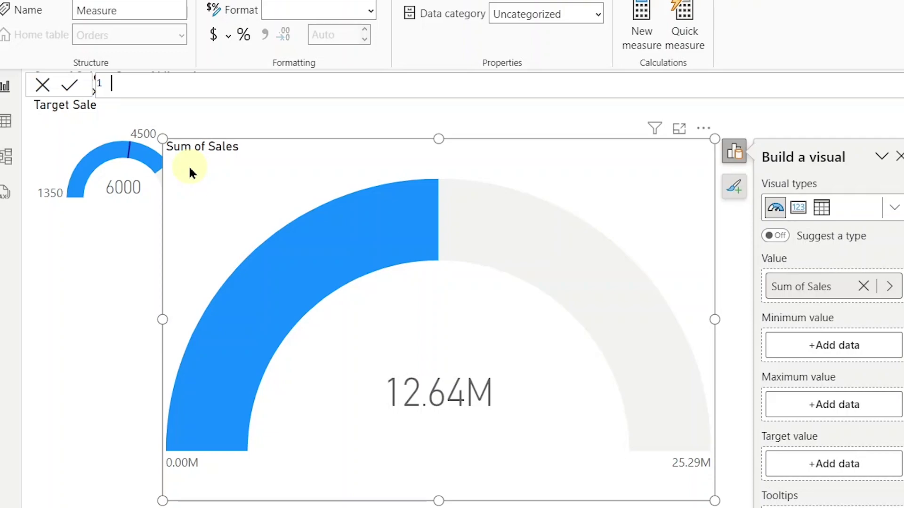
{"action": "type", "text": "Target Sales="}
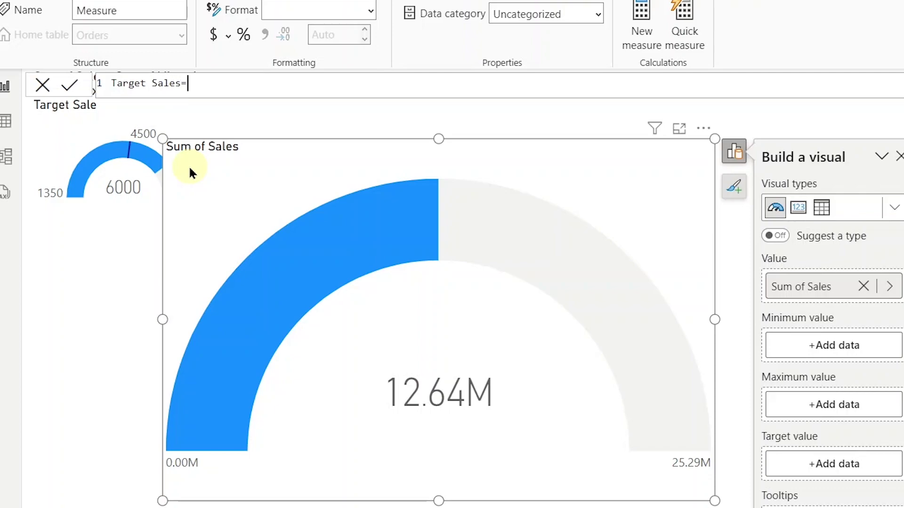
{"action": "type", "text": "sum"}
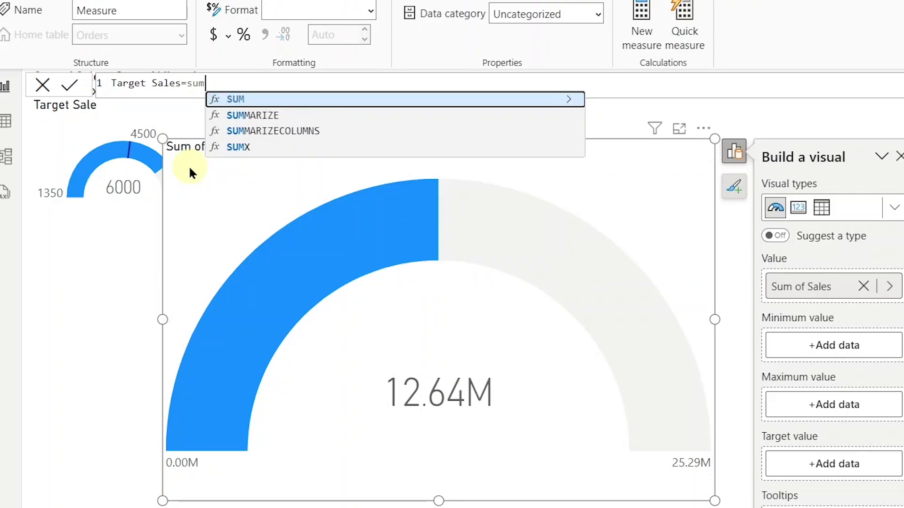
{"action": "key", "text": "Tab"}
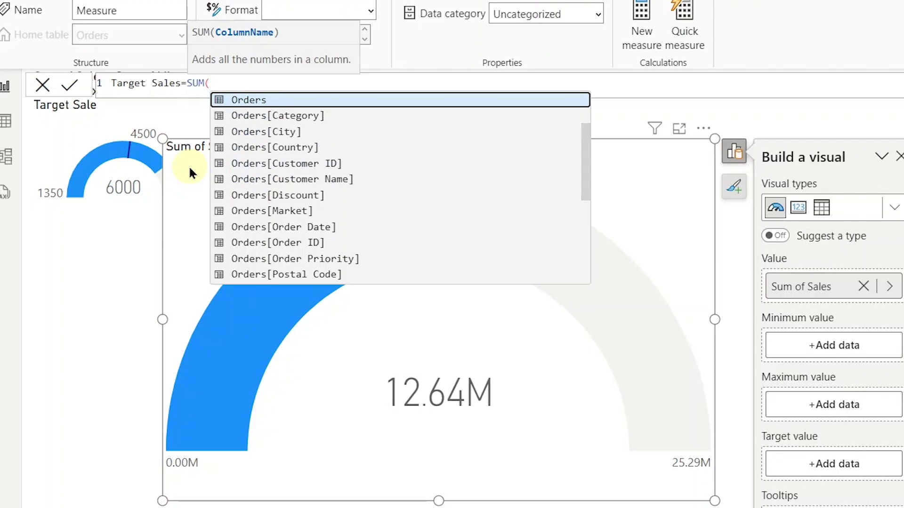
{"action": "type", "text": "sale"}
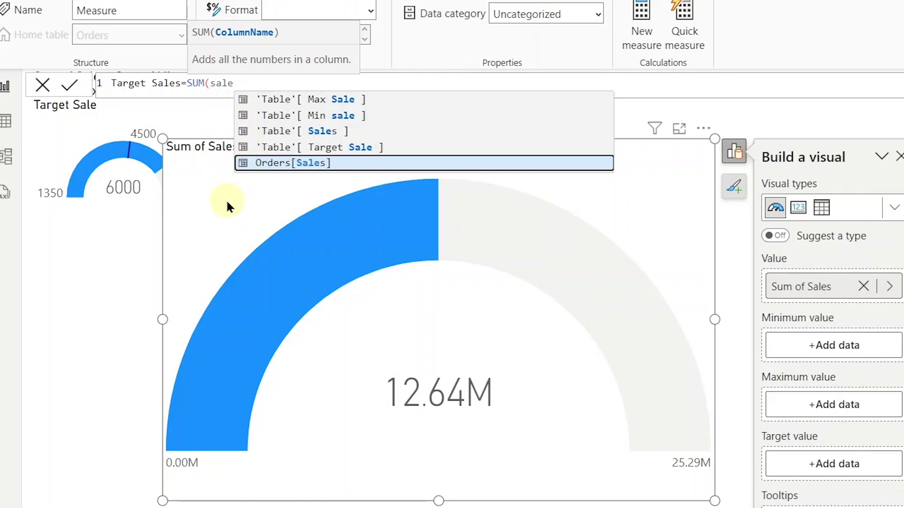
{"action": "key", "text": "Tab"}
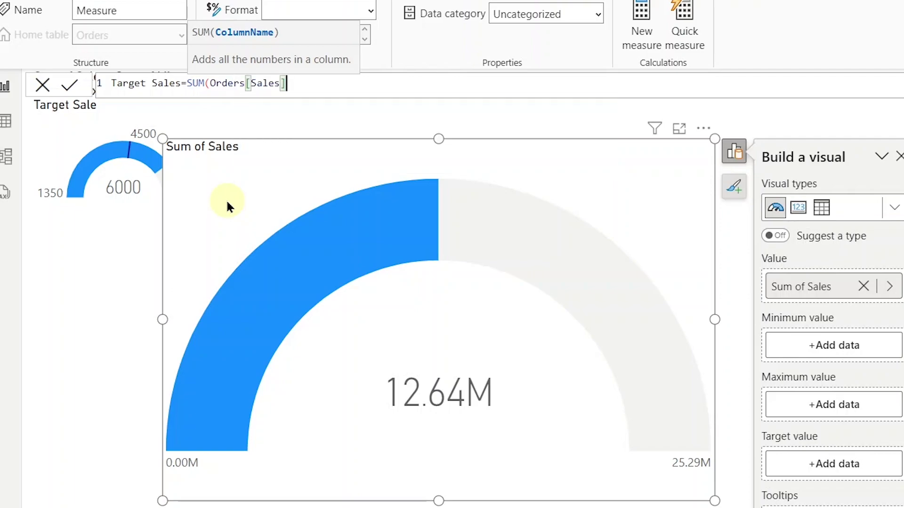
{"action": "type", "text": ")"}
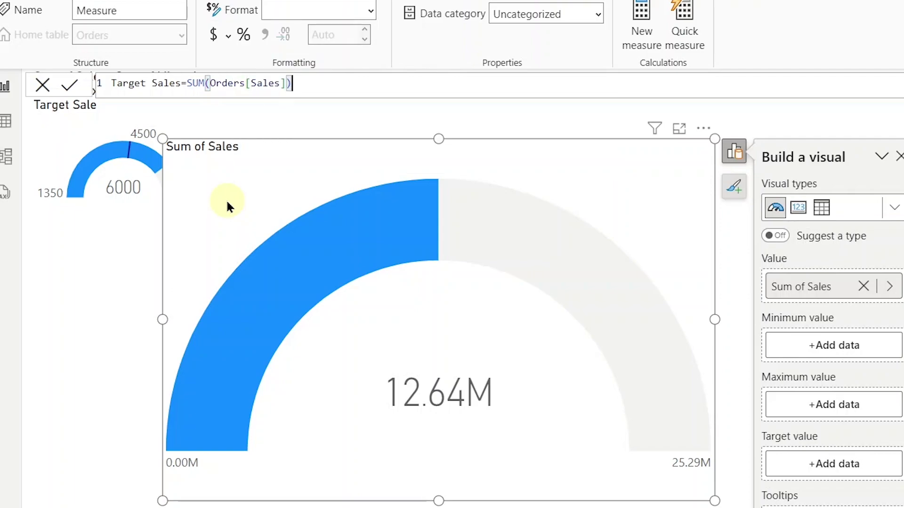
{"action": "type", "text": "*"}
{"action": "type", "text": "1.25"}
{"action": "key", "text": "Return"}
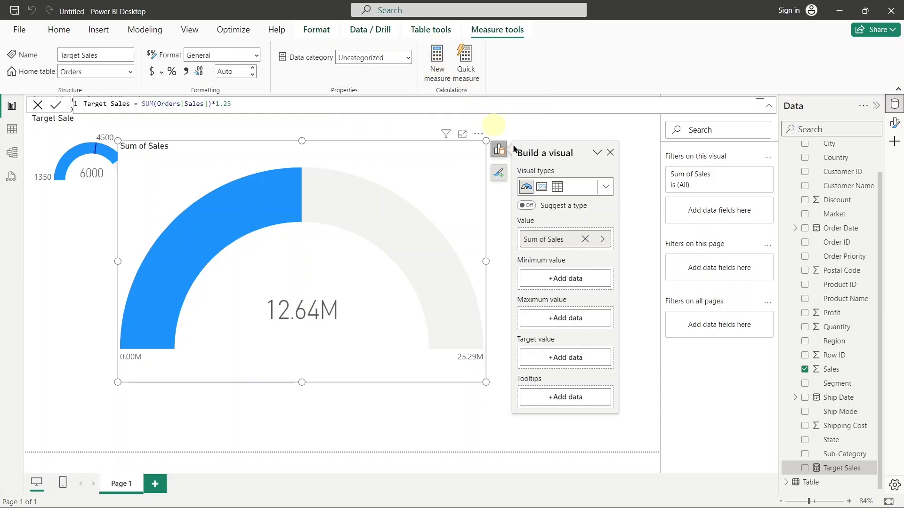
- Assign Target Sales as the sales gauge's target value, then shrink the gauge and place it below the first gauge
{"action": "left_click_drag", "start_coordinate": [827, 468], "coordinate": [574, 365]}
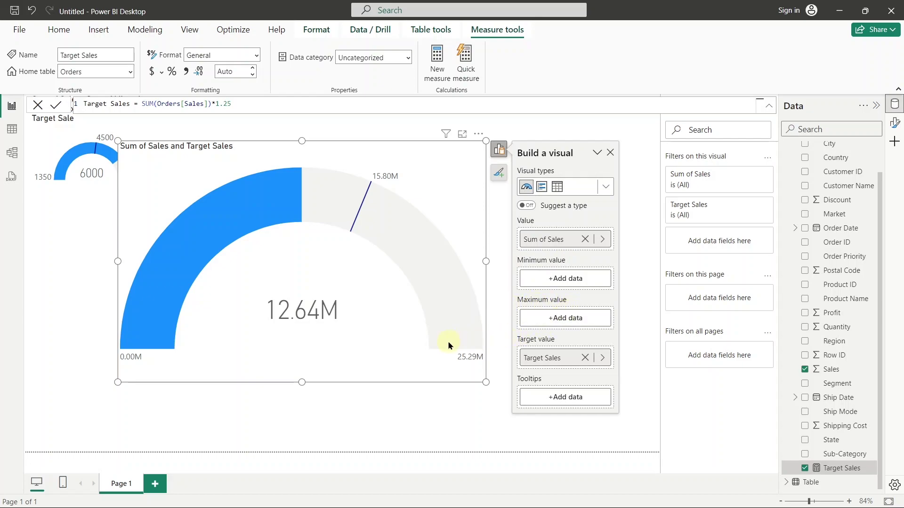
{"action": "left_click_drag", "start_coordinate": [479, 385], "coordinate": [295, 328]}
{"action": "left_click_drag", "start_coordinate": [281, 248], "coordinate": [181, 330]}
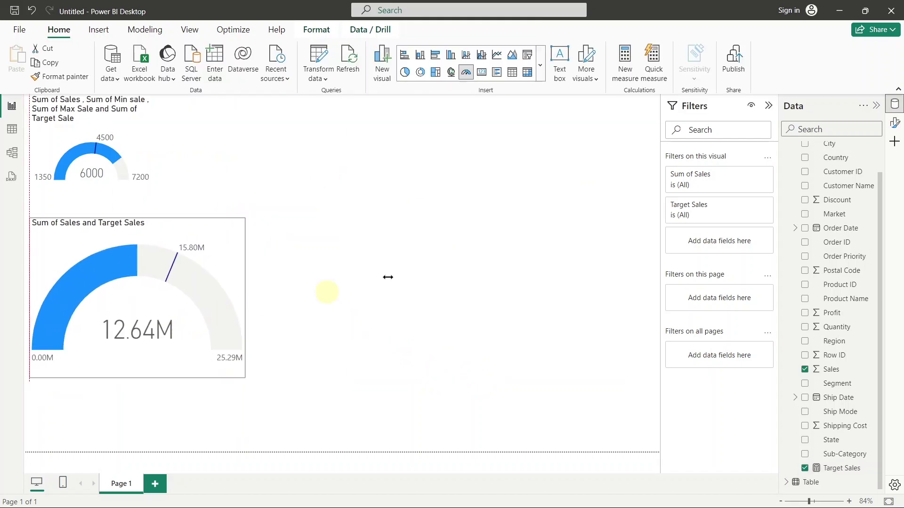
{"action": "left_click", "coordinate": [411, 267]}
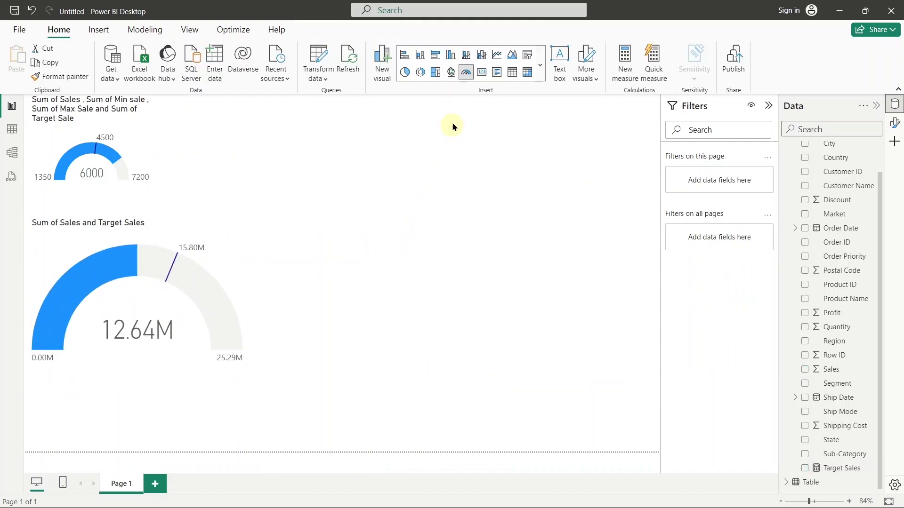
- Add a third gauge visual and set its value to the Profit field from the Orders table
{"action": "left_click", "coordinate": [466, 75]}
{"action": "left_click", "coordinate": [427, 194]}
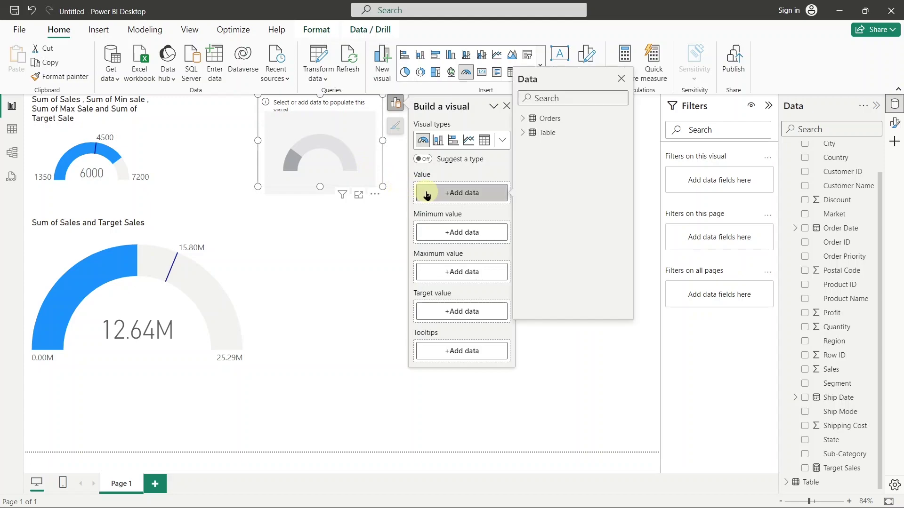
{"action": "left_click", "coordinate": [523, 119]}
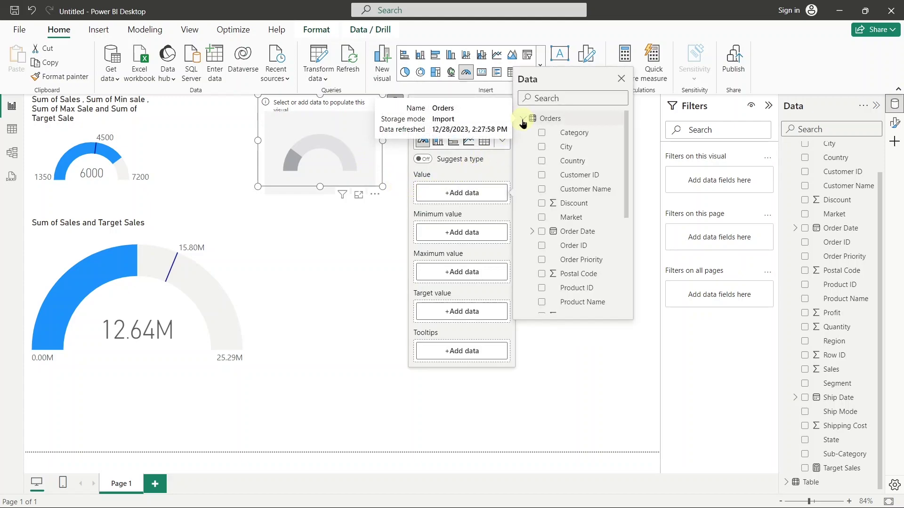
{"action": "scroll", "coordinate": [622, 212], "scroll_direction": "down", "scroll_amount": 2}
{"action": "left_click", "coordinate": [544, 261]}
{"action": "left_click", "coordinate": [622, 79]}
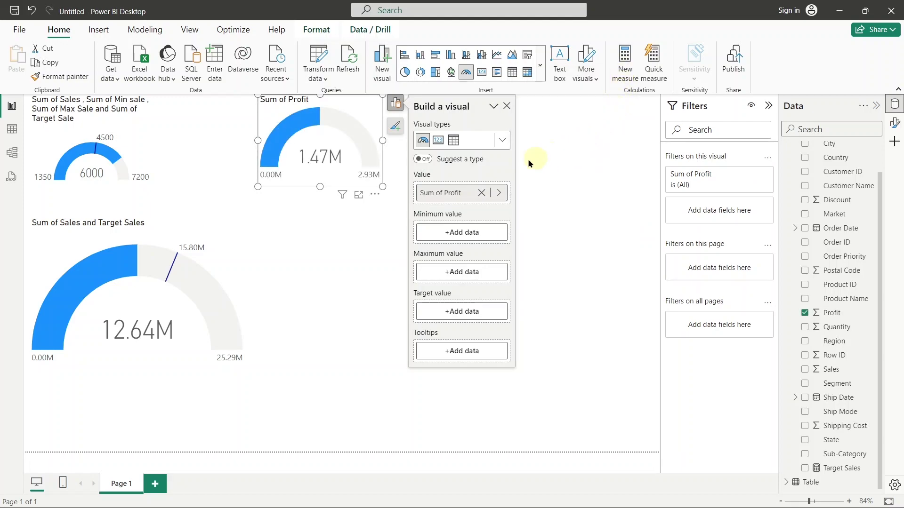
- Create a measure in the Orders table defined as Target Profit = SUM(Orders[Profit])*1.05
{"action": "left_click", "coordinate": [624, 71]}
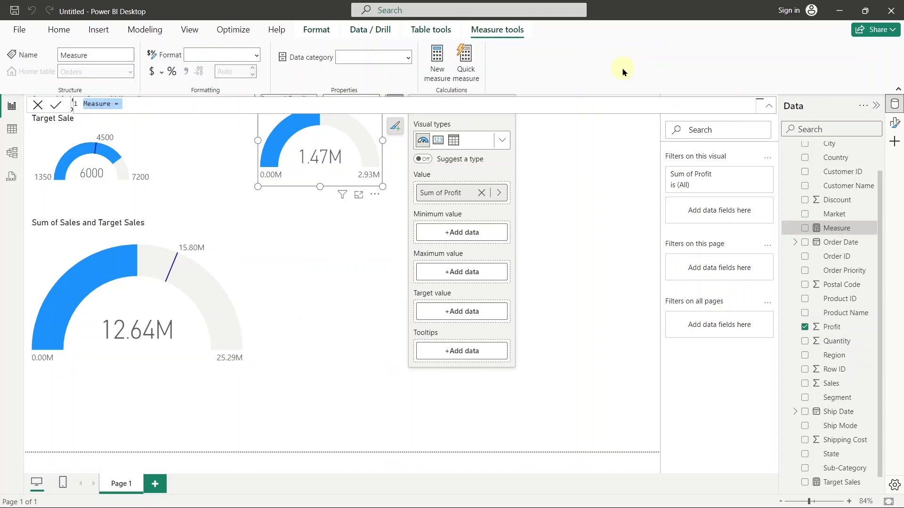
{"action": "type", "text": "Target P"}
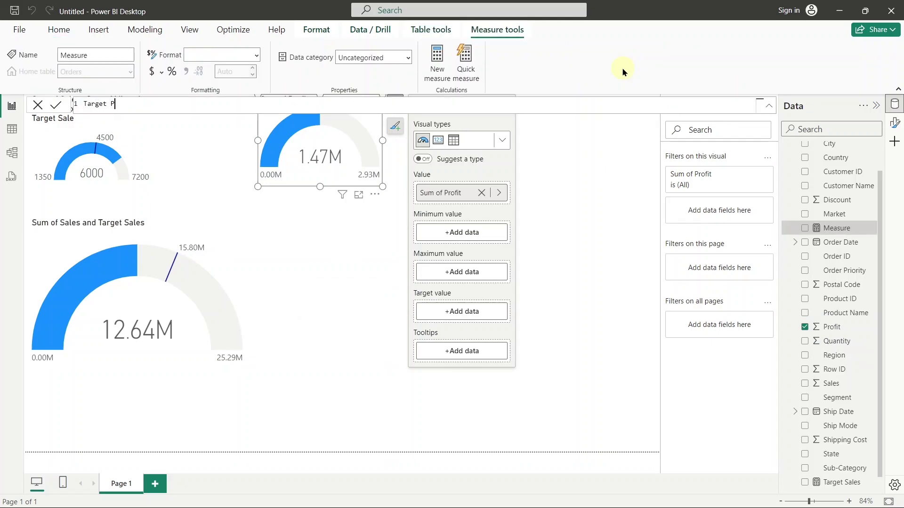
{"action": "type", "text": "rofit=SUM(profi"}
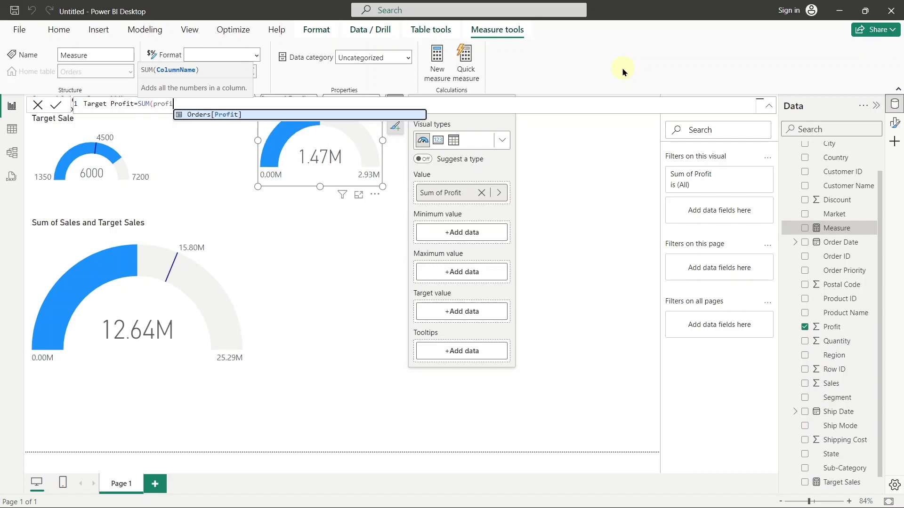
{"action": "key", "text": "Tab"}
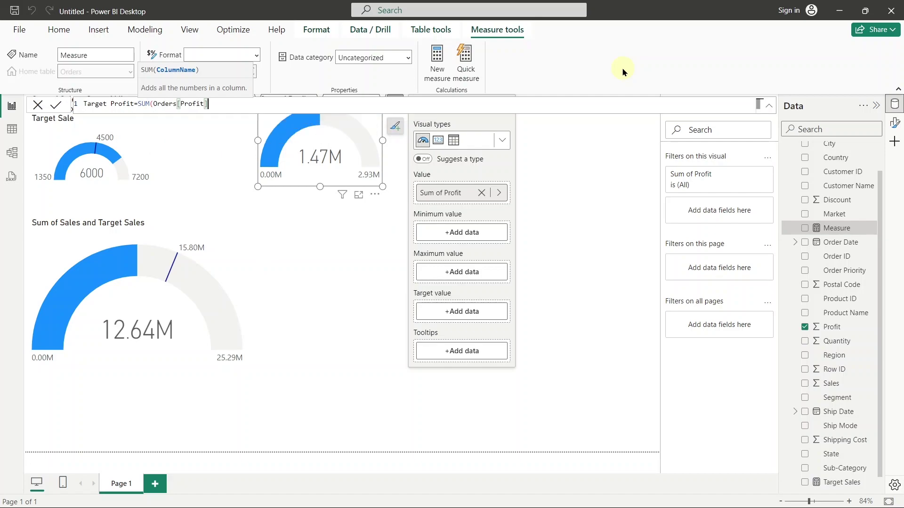
{"action": "type", "text": ")*"}
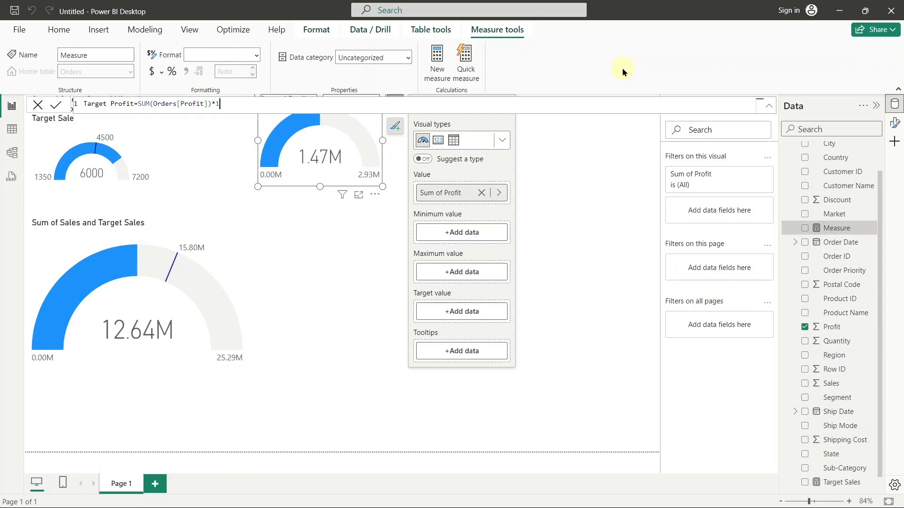
{"action": "type", "text": "1.05"}
{"action": "key", "text": "Return"}
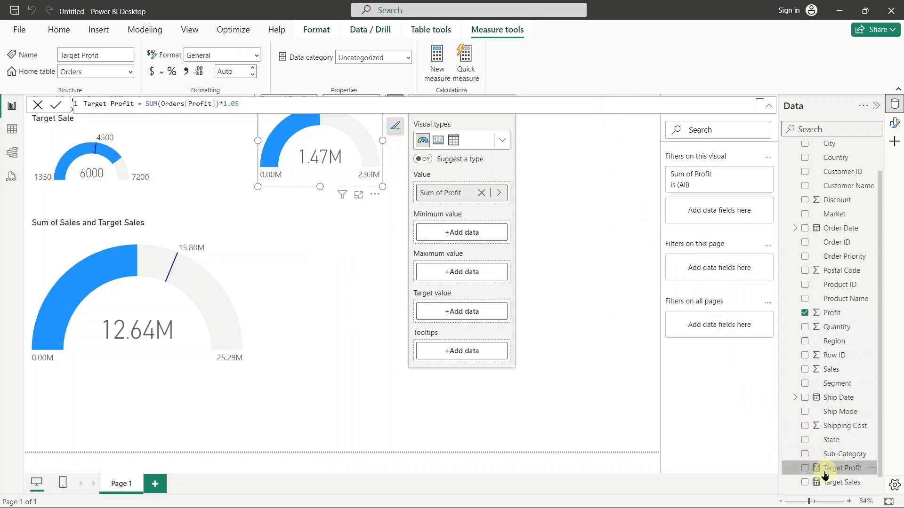
- Assign Target Profit as the profit gauge's target value, then enlarge the gauge and deselect it
{"action": "left_click_drag", "start_coordinate": [854, 471], "coordinate": [484, 316]}
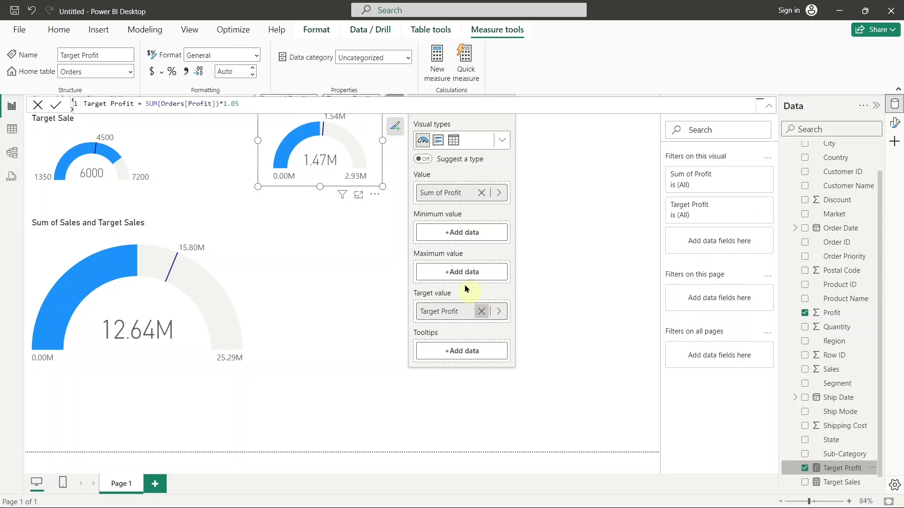
{"action": "left_click_drag", "start_coordinate": [382, 187], "coordinate": [509, 301]}
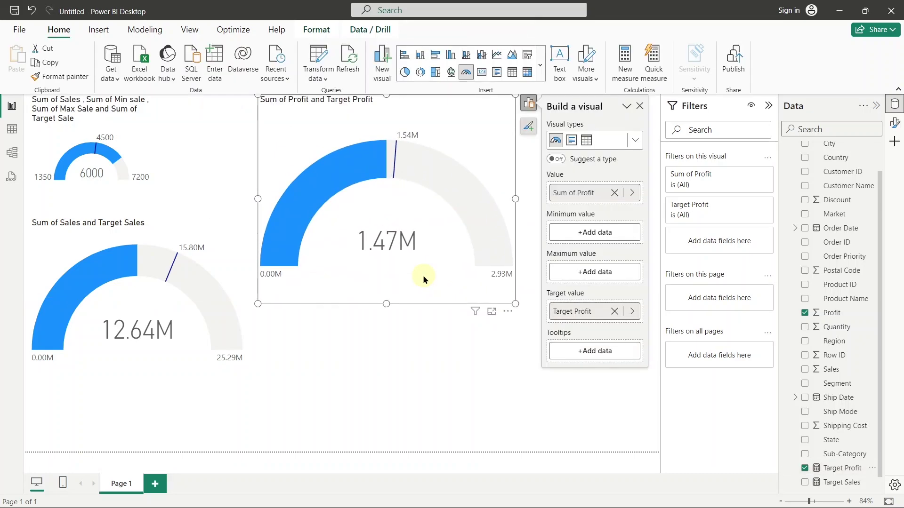
{"action": "left_click", "coordinate": [156, 169]}
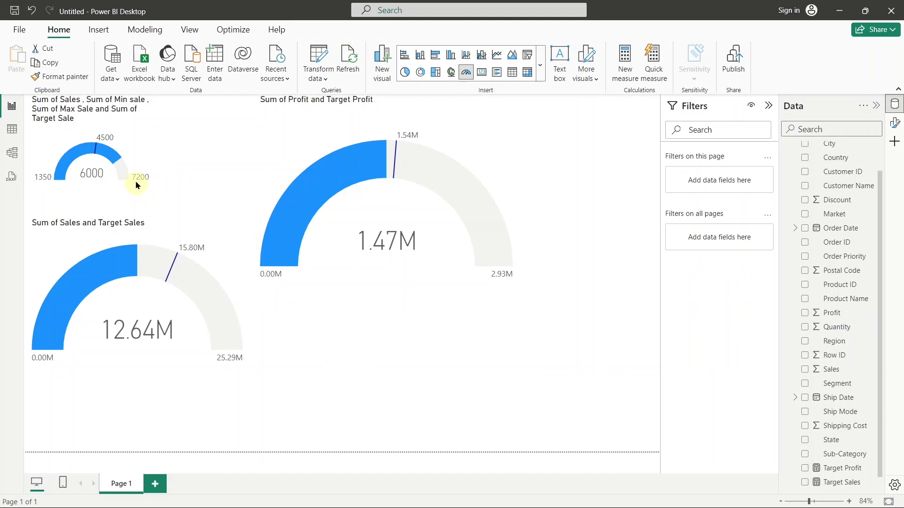
- Delete the small first gauge, then resize and arrange the sales and profit gauges side by side along the page's upper edge
{"action": "left_click", "coordinate": [146, 195]}
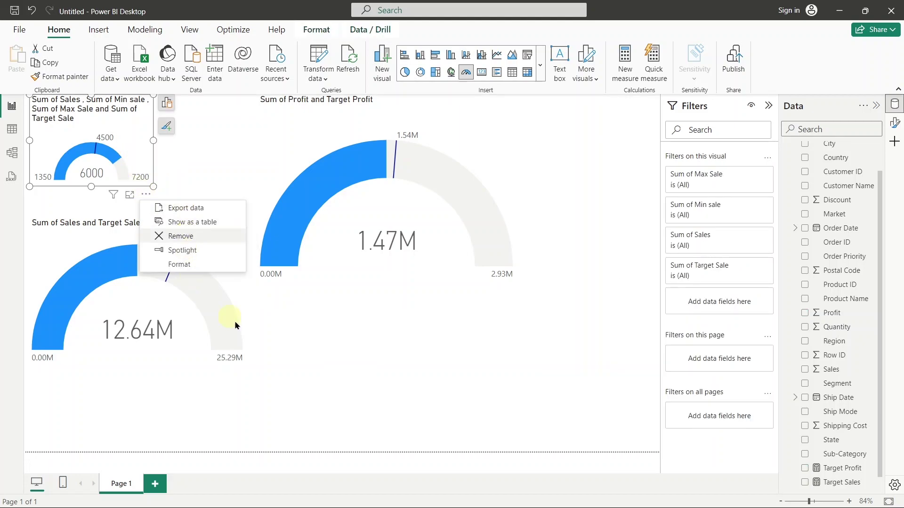
{"action": "key", "text": "Delete"}
{"action": "left_click_drag", "start_coordinate": [222, 188], "coordinate": [222, 177]}
{"action": "left_click_drag", "start_coordinate": [381, 182], "coordinate": [452, 182]}
{"action": "left_click_drag", "start_coordinate": [580, 299], "coordinate": [543, 261]}
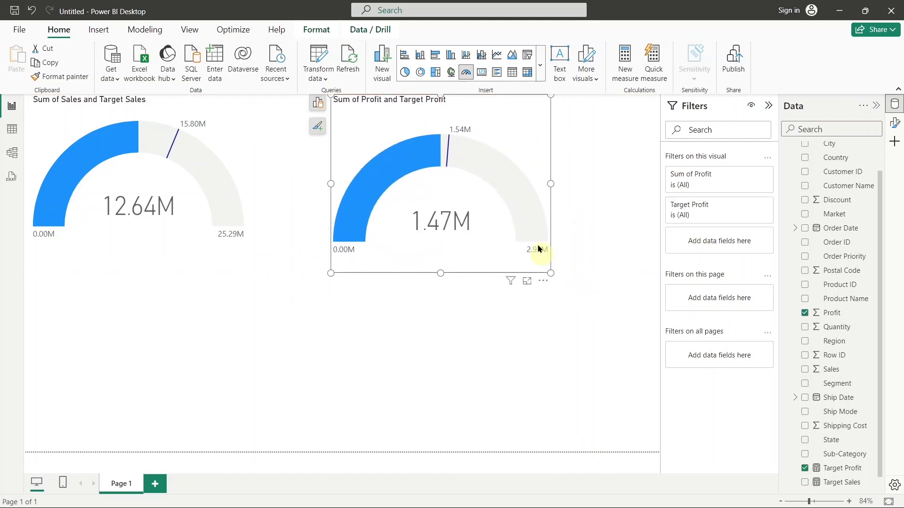
{"action": "left_click", "coordinate": [381, 315]}
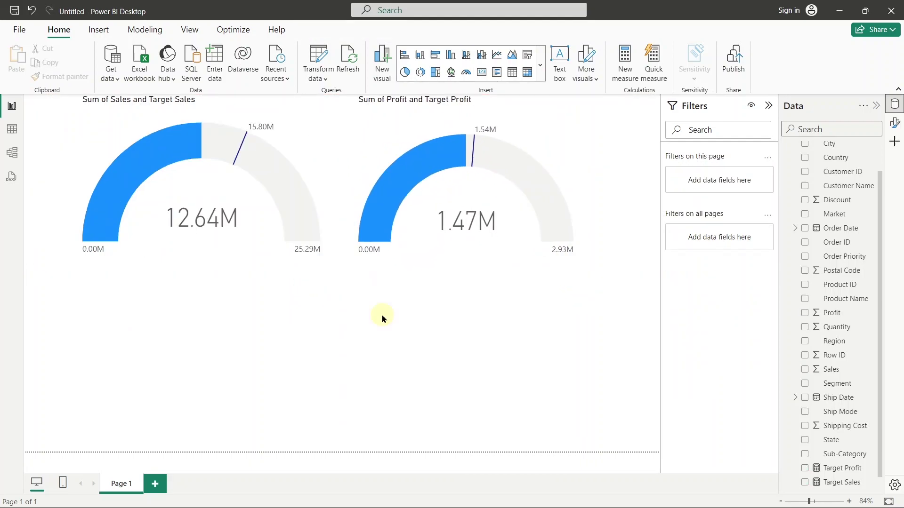
- Add a donut chart below the sales gauge and use Sub-Category from the Orders table as its legend
{"action": "left_click", "coordinate": [420, 72]}
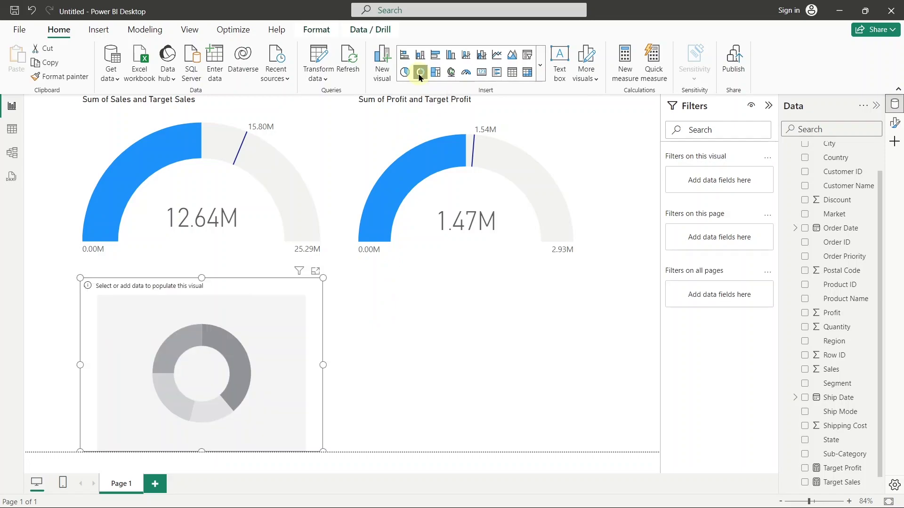
{"action": "left_click", "coordinate": [368, 375]}
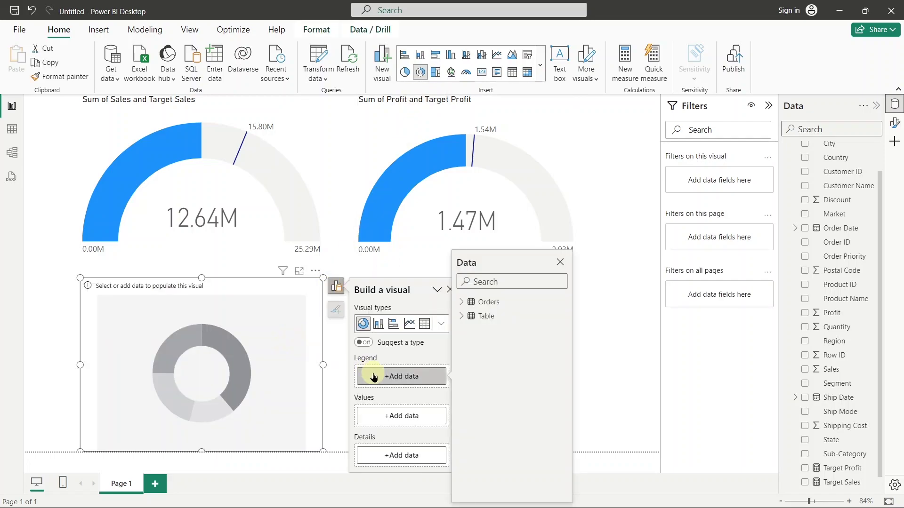
{"action": "left_click", "coordinate": [460, 302]}
{"action": "left_click_drag", "start_coordinate": [566, 336], "coordinate": [568, 452]}
{"action": "left_click", "coordinate": [480, 447]}
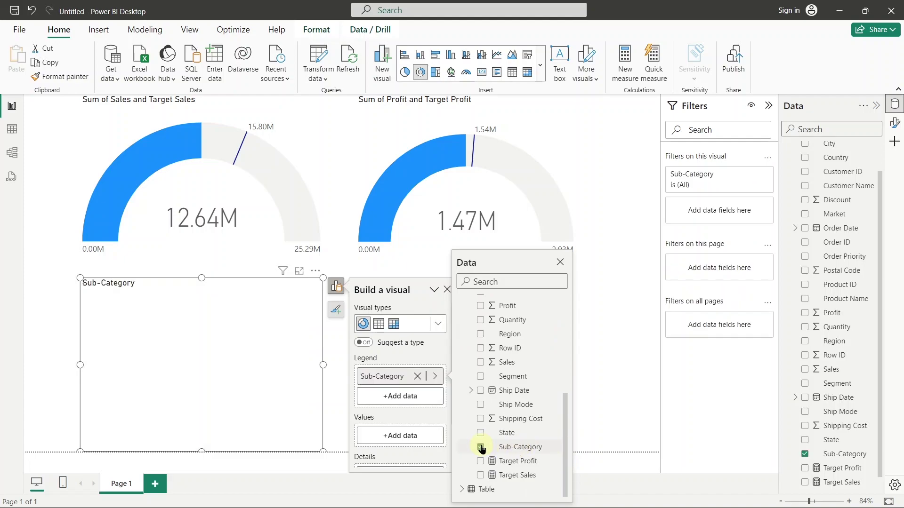
- Set the donut chart's values to the Sales field from the Orders table and close the visual's build options
{"action": "left_click", "coordinate": [413, 435]}
{"action": "left_click", "coordinate": [459, 248]}
{"action": "left_click_drag", "start_coordinate": [560, 274], "coordinate": [563, 336]}
{"action": "left_click", "coordinate": [478, 379]}
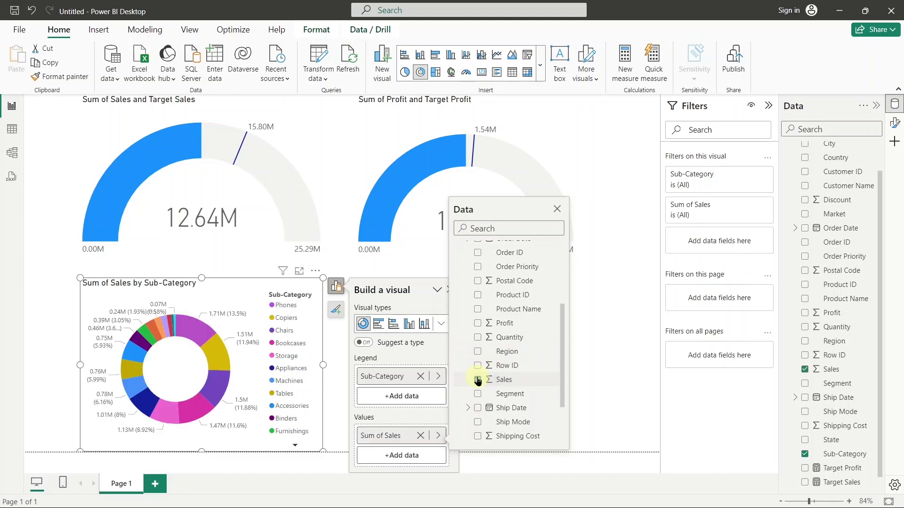
{"action": "left_click", "coordinate": [557, 210]}
{"action": "left_click", "coordinate": [451, 290]}
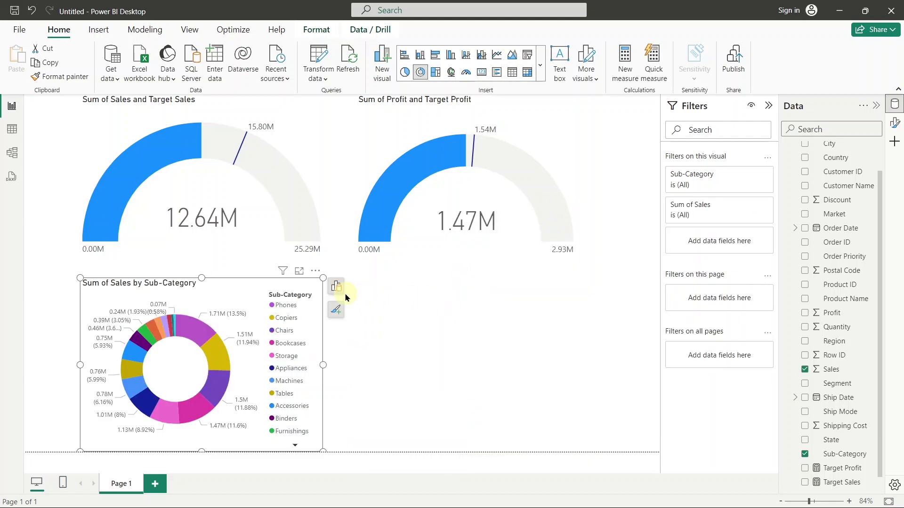
- Widen the donut chart slightly, move it beneath the profit gauge, and deselect it
{"action": "left_click_drag", "start_coordinate": [323, 278], "coordinate": [349, 276]}
{"action": "left_click_drag", "start_coordinate": [263, 335], "coordinate": [522, 343]}
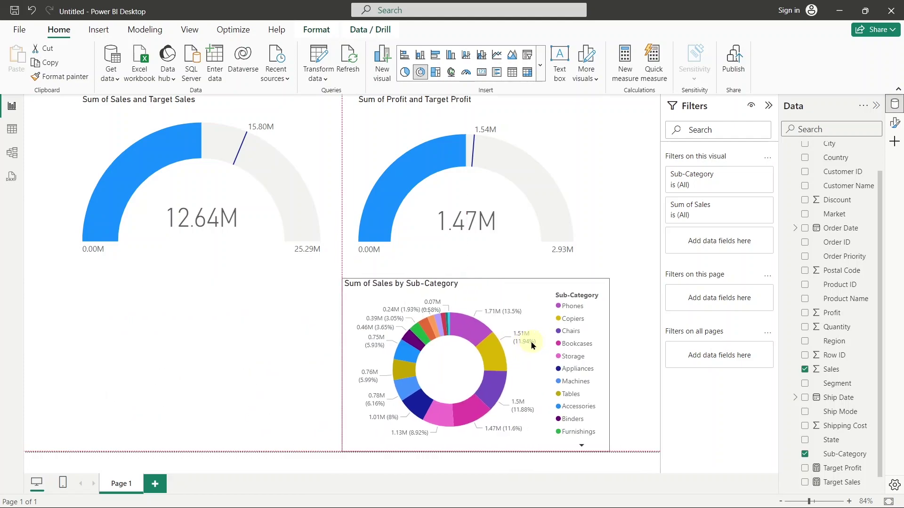
{"action": "left_click", "coordinate": [298, 413]}
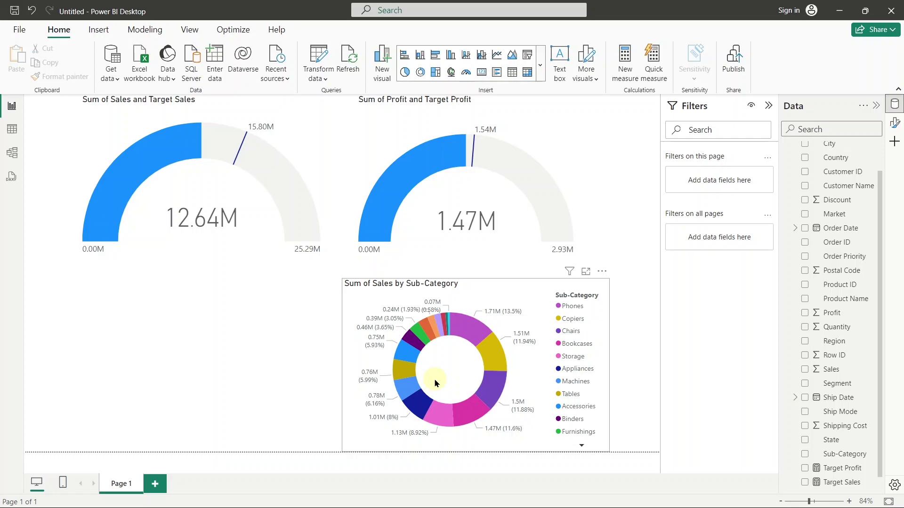
- Cross-filter the sales and profit gauges by selecting the Appliances, Bookcases, Chairs and Copiers slices of the donut chart in turn
{"action": "mouse_move", "coordinate": [420, 409]}
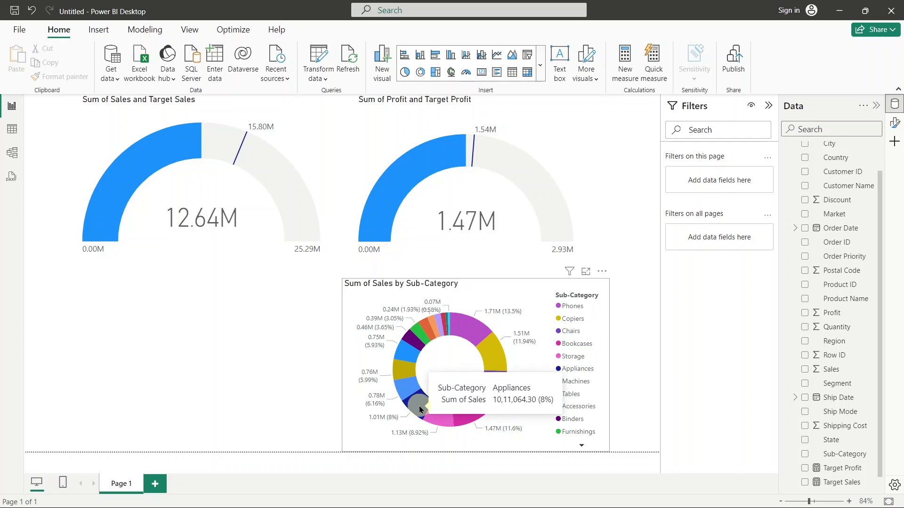
{"action": "left_click", "coordinate": [421, 409]}
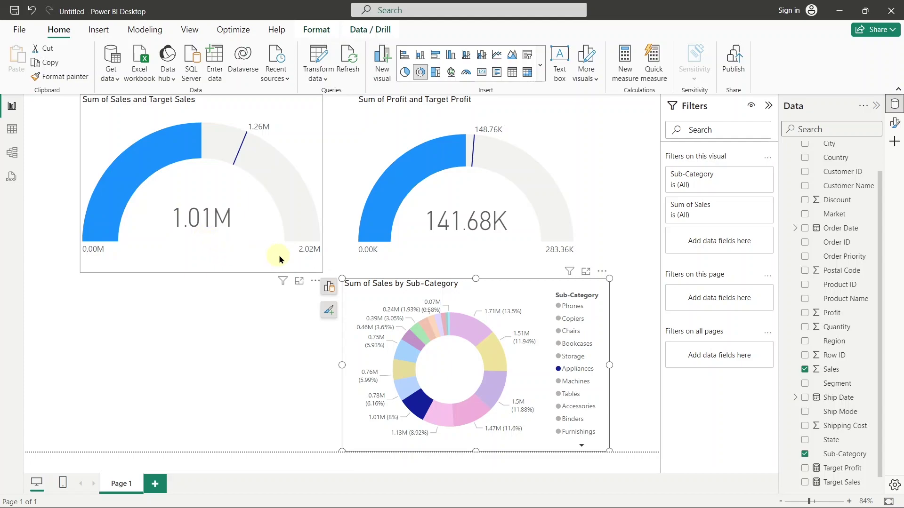
{"action": "mouse_move", "coordinate": [460, 238]}
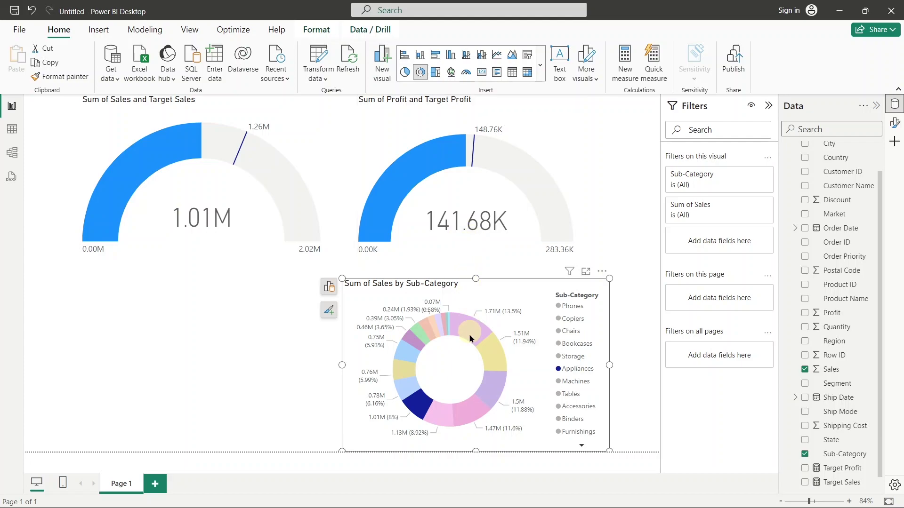
{"action": "left_click", "coordinate": [467, 409]}
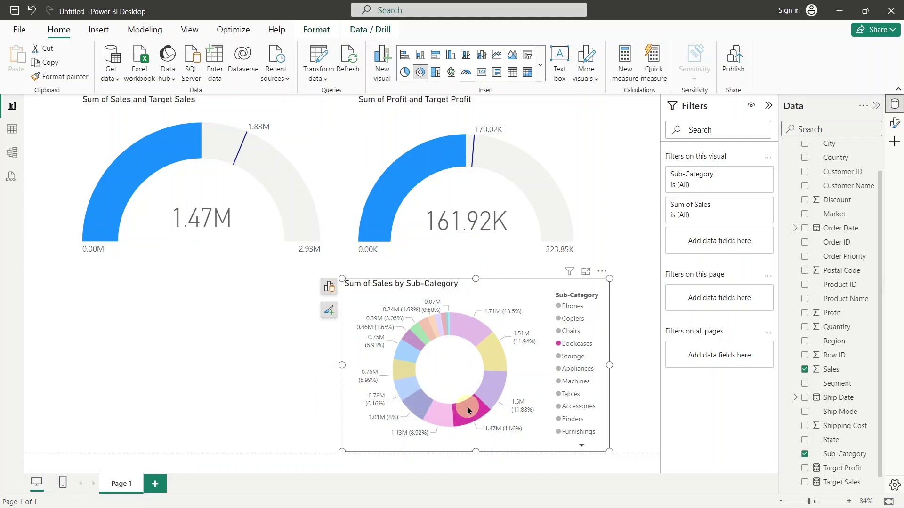
{"action": "left_click", "coordinate": [489, 382]}
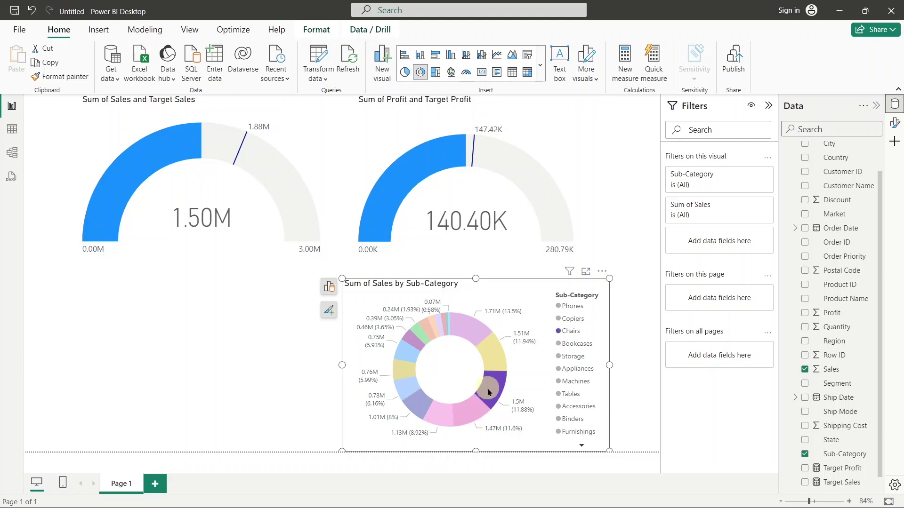
{"action": "left_click", "coordinate": [488, 366]}
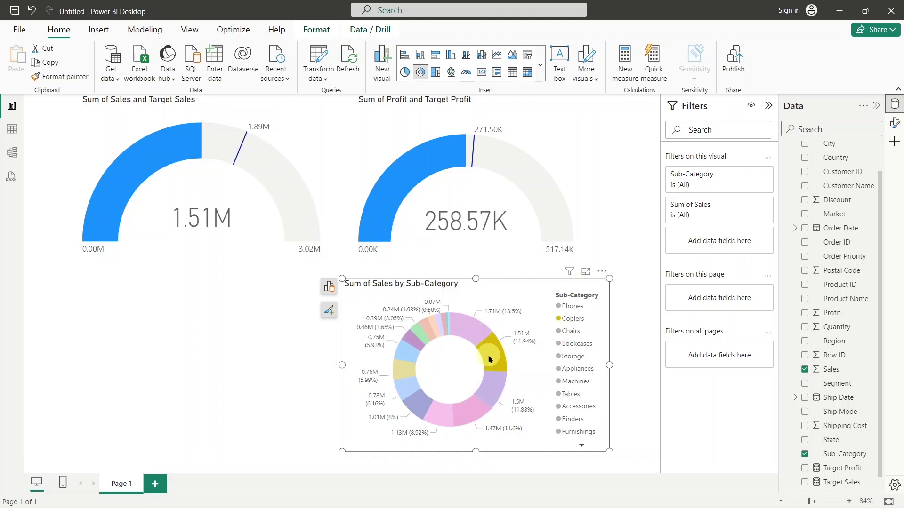